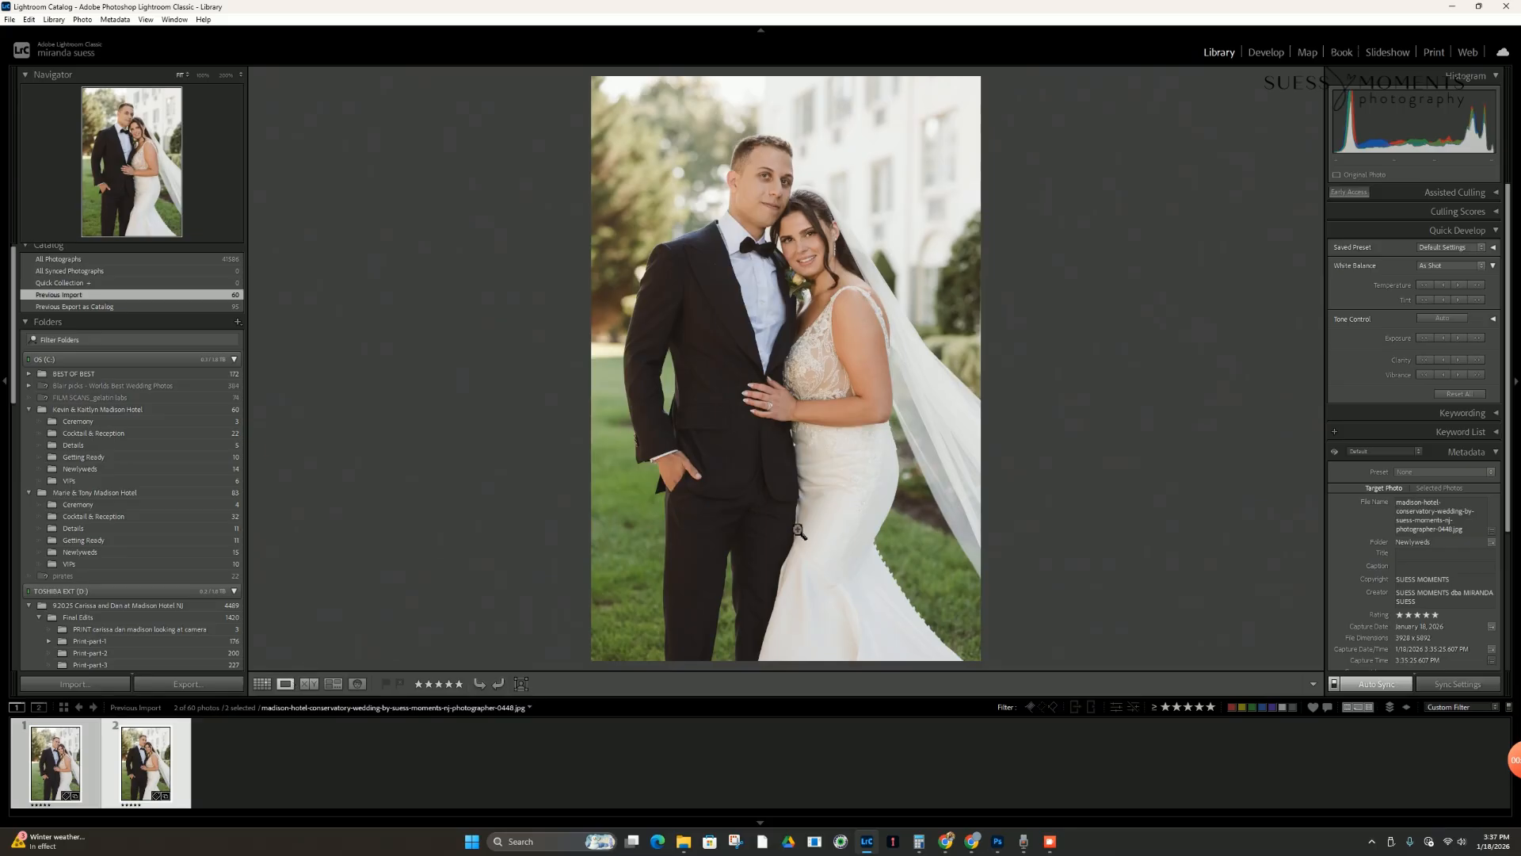
- Compare the two selected wedding photos and open both in Photoshop as copies with Lightroom adjustments, rendered using Lightroom
click(309, 684)
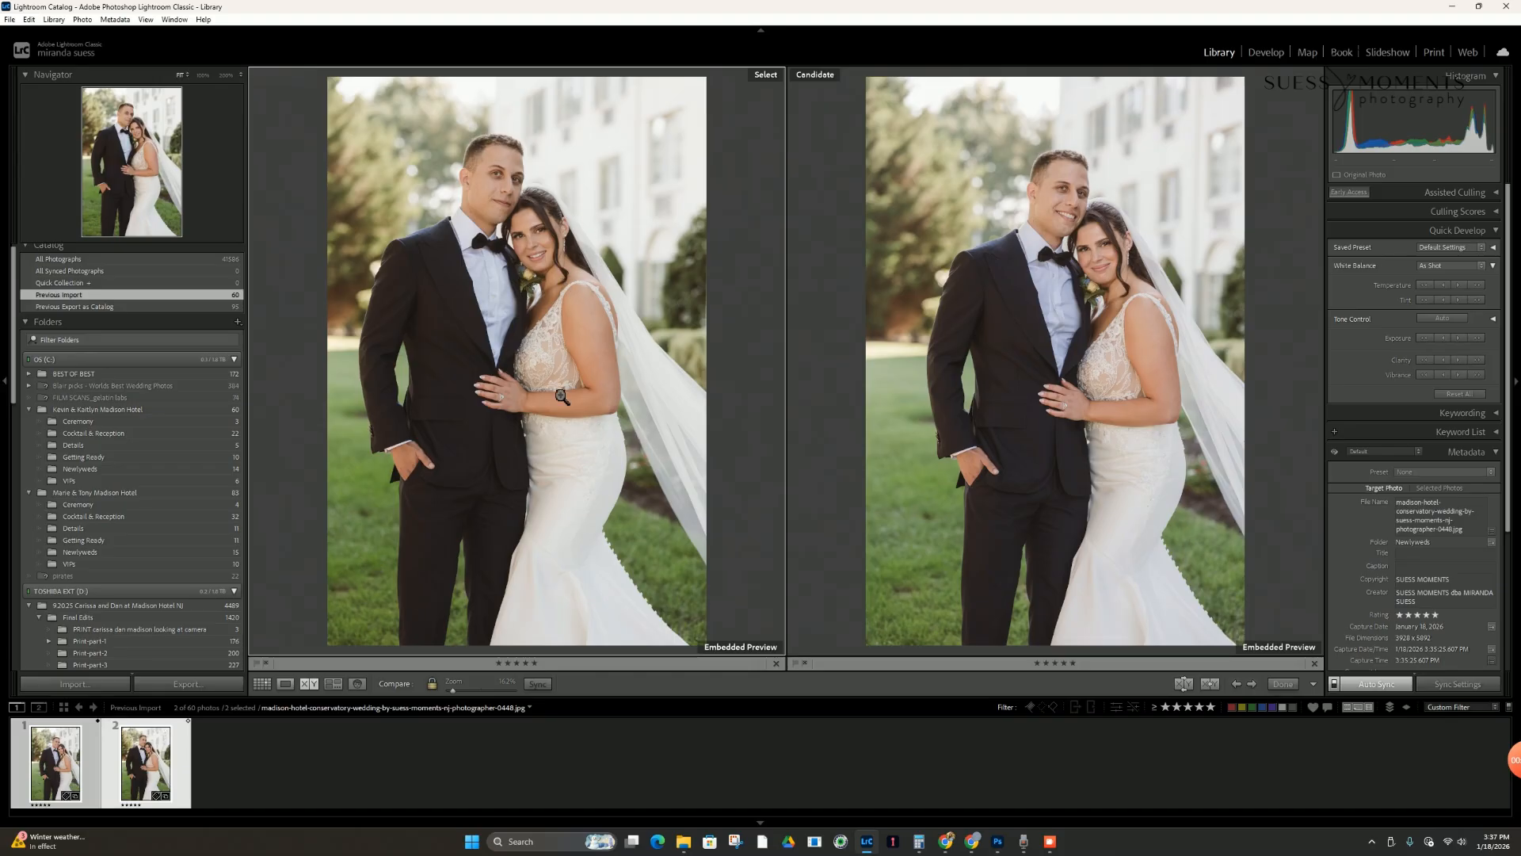
right_click(156, 763)
right_click(126, 765)
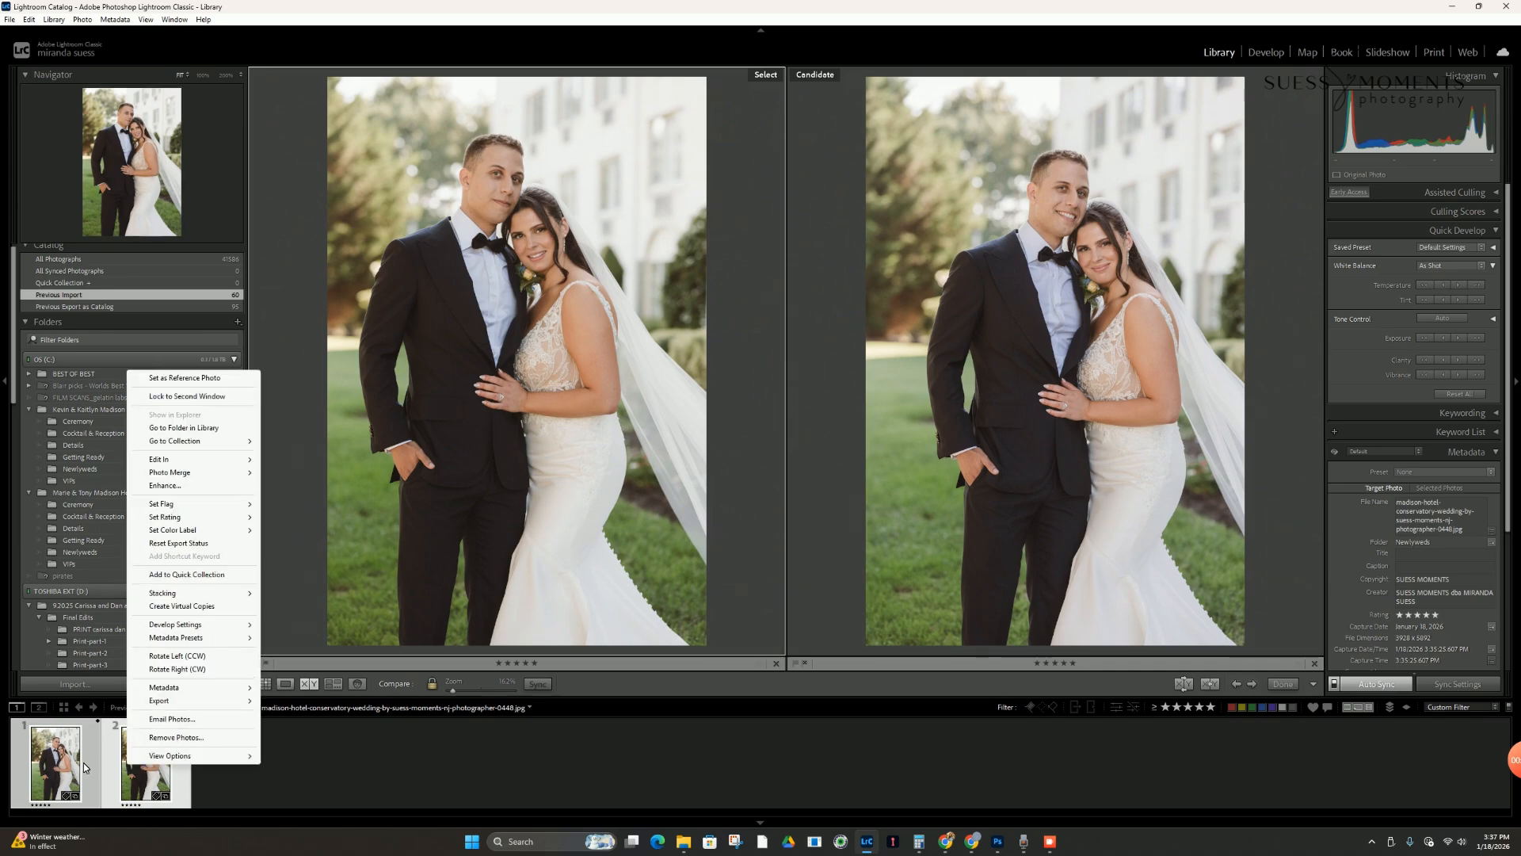
mouse_move(190, 459)
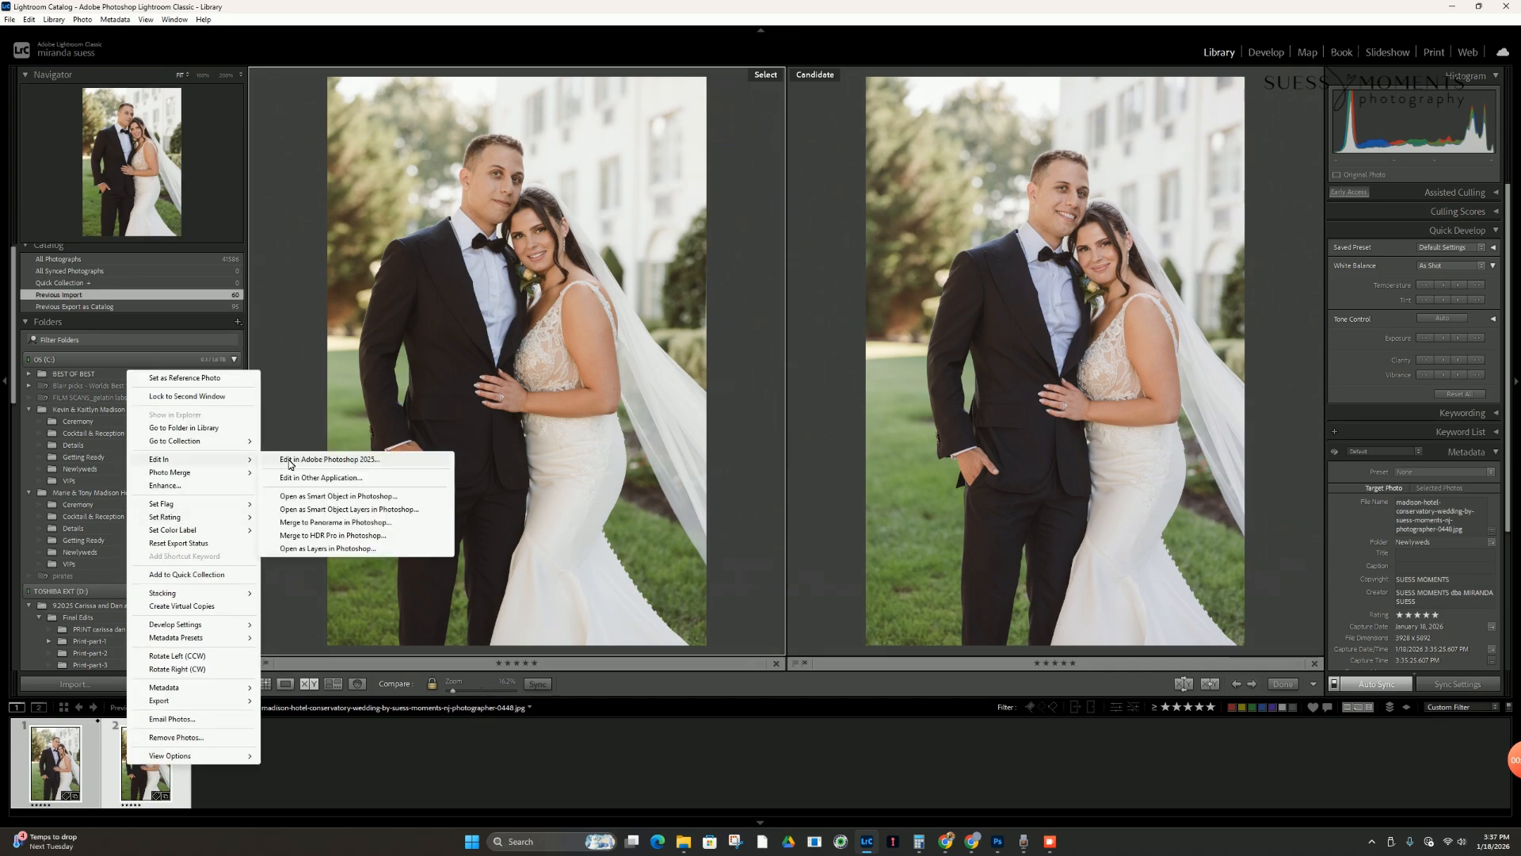
click(333, 458)
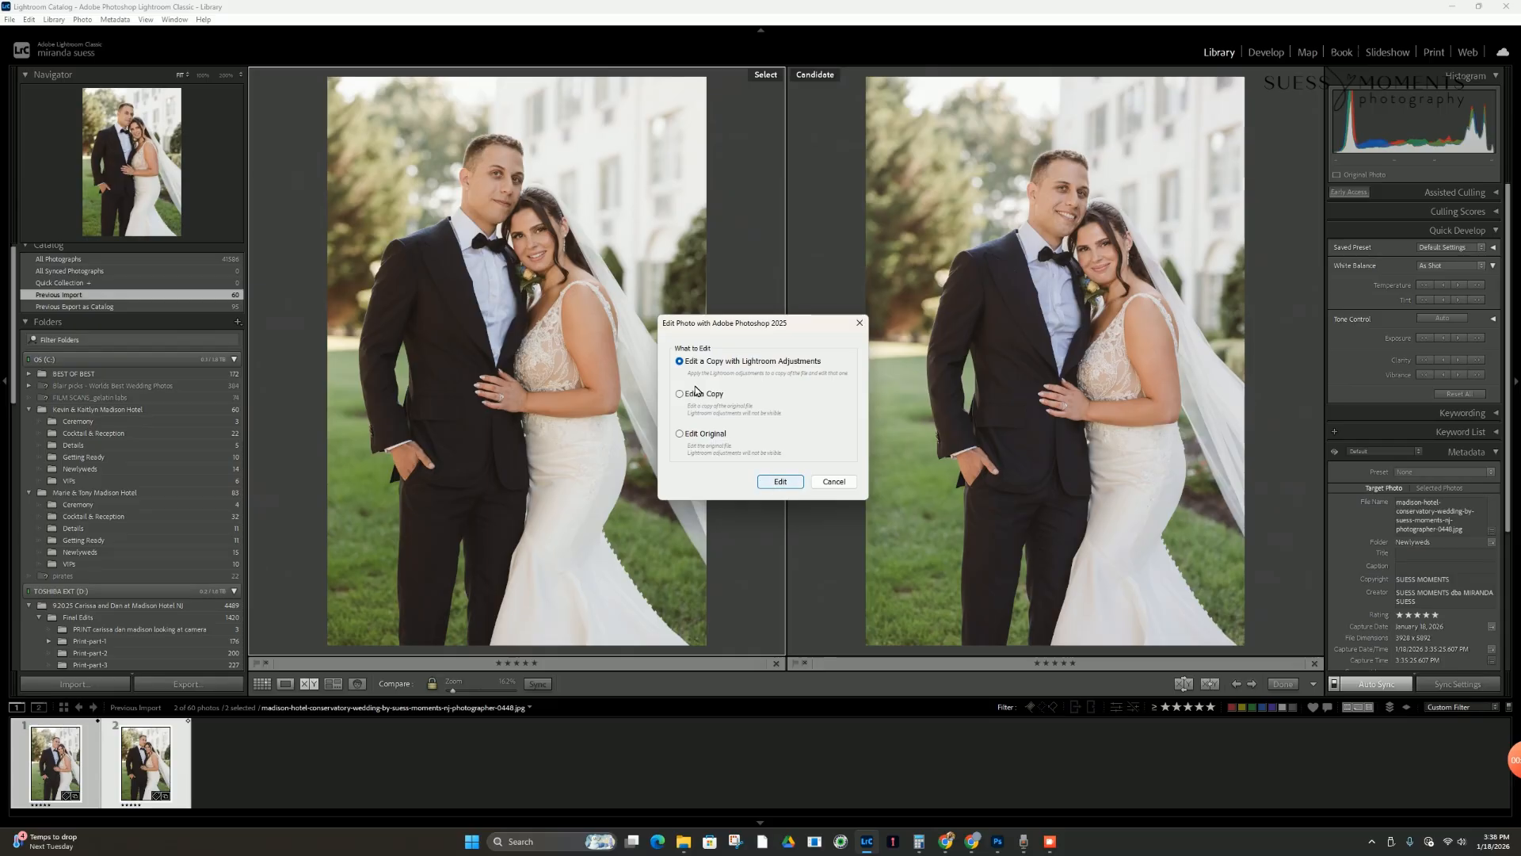
click(789, 484)
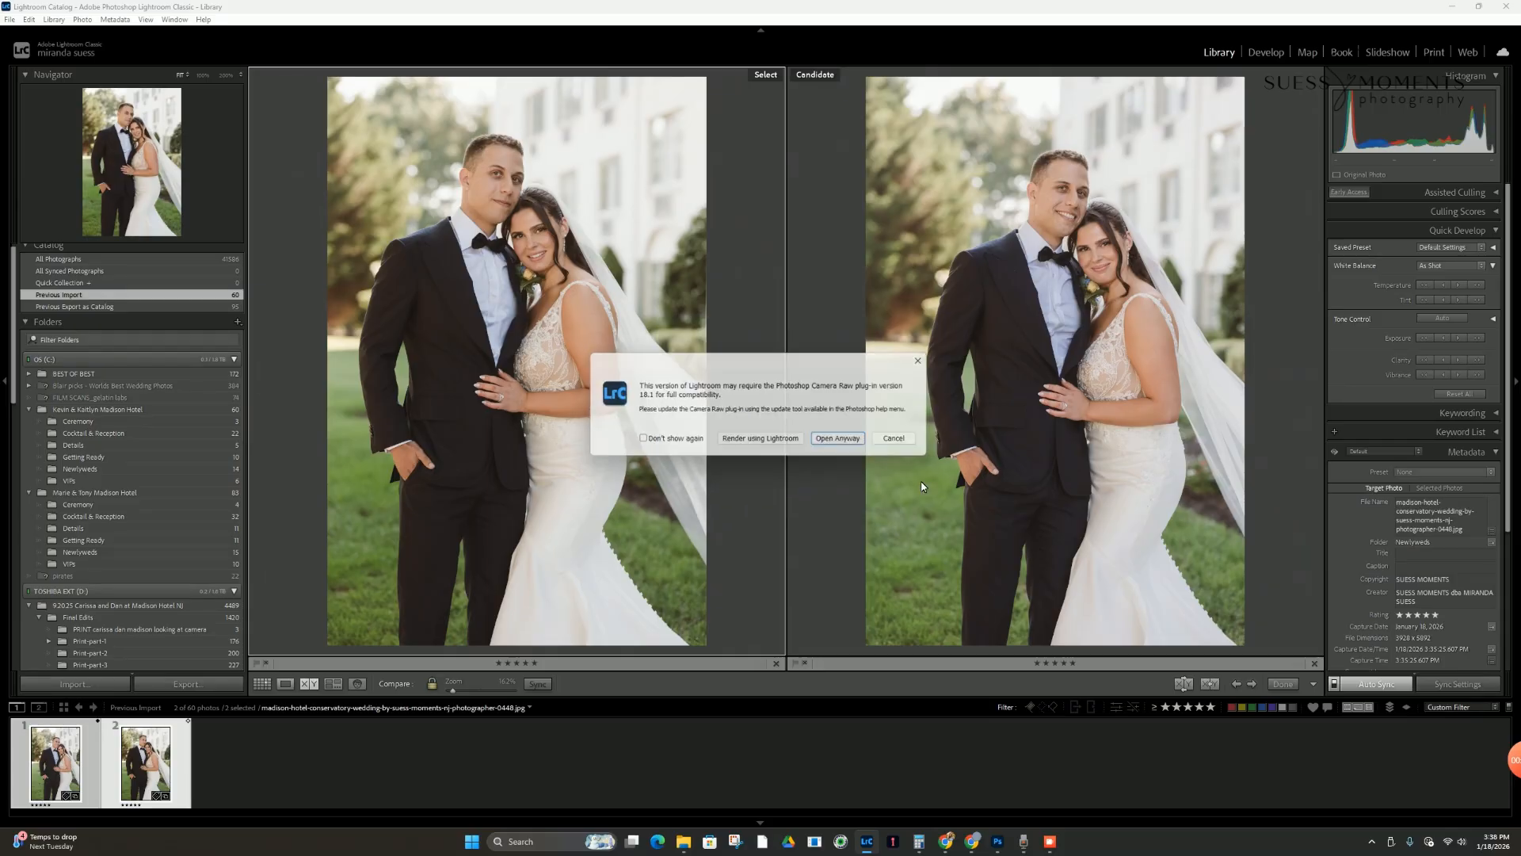
click(763, 441)
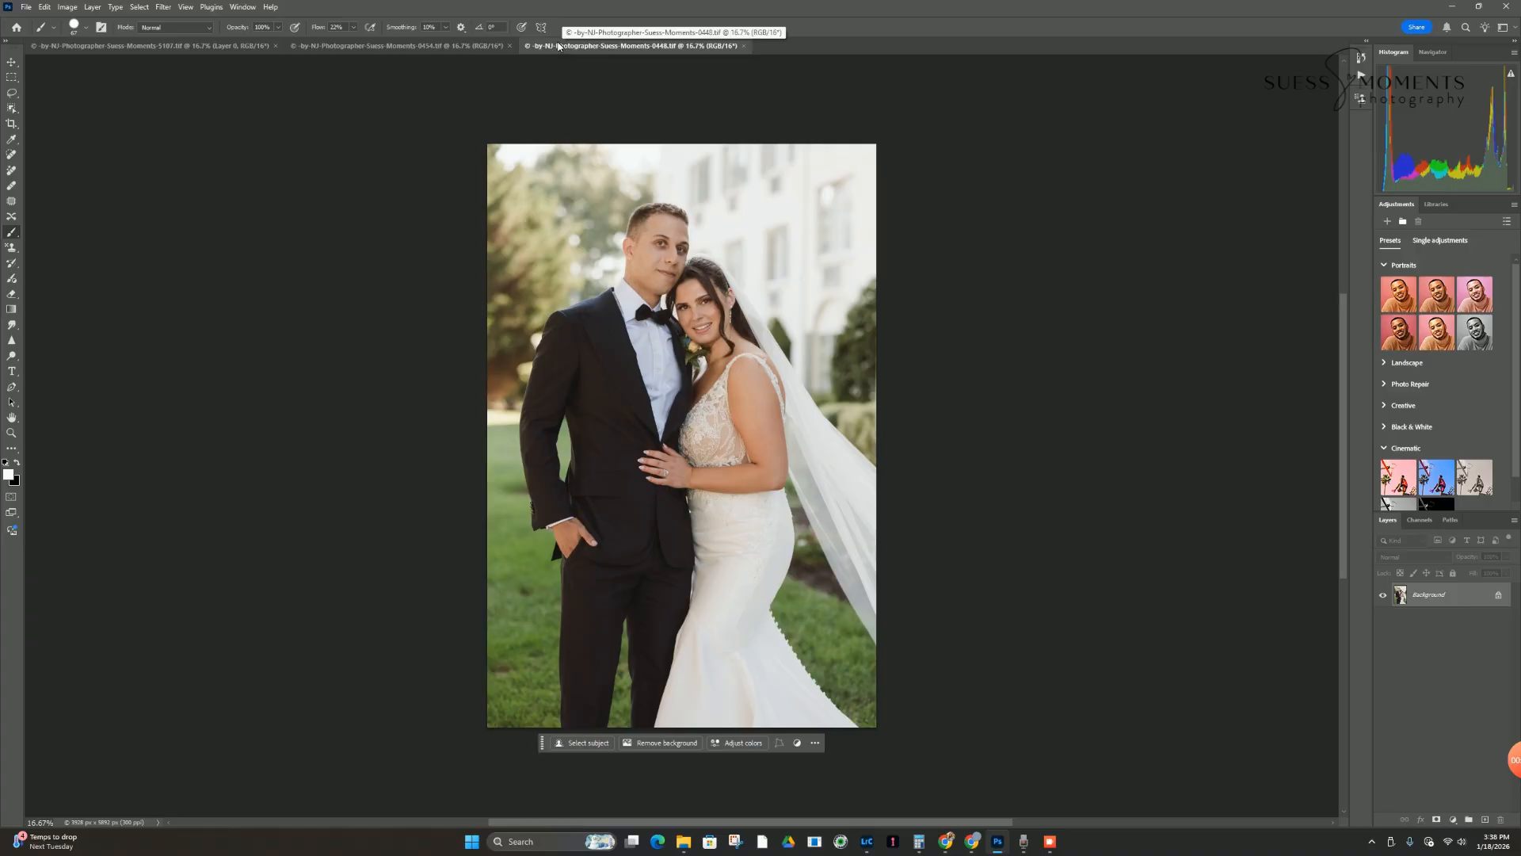
- Unlock the background layer of the photo ending in 0454
click(460, 46)
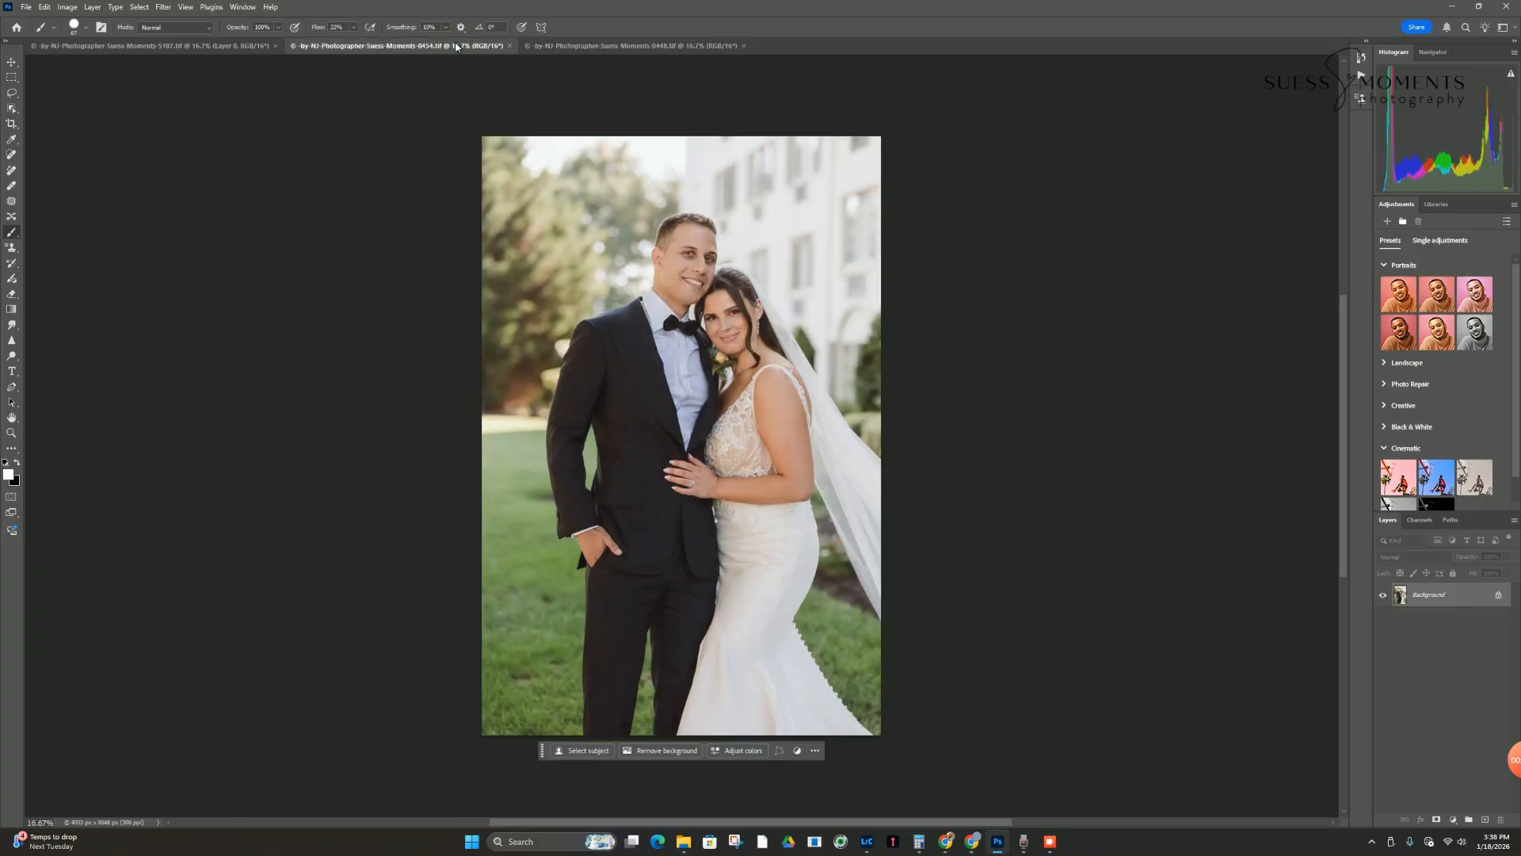
click(605, 46)
click(453, 43)
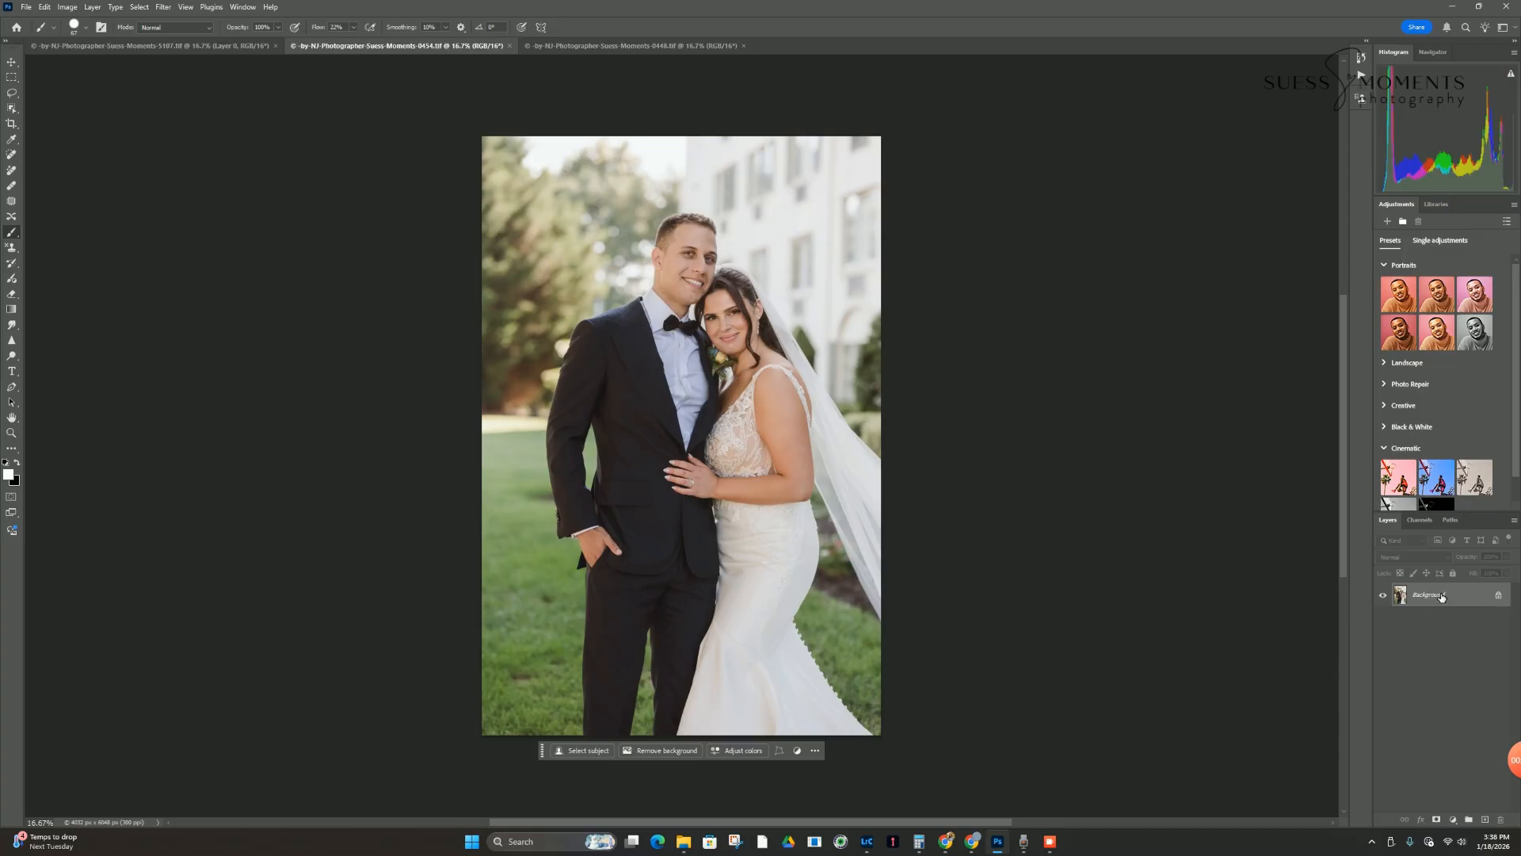
click(1500, 596)
- Copy the unlocked layer from the 0454 photo into the 0448 document
click(618, 46)
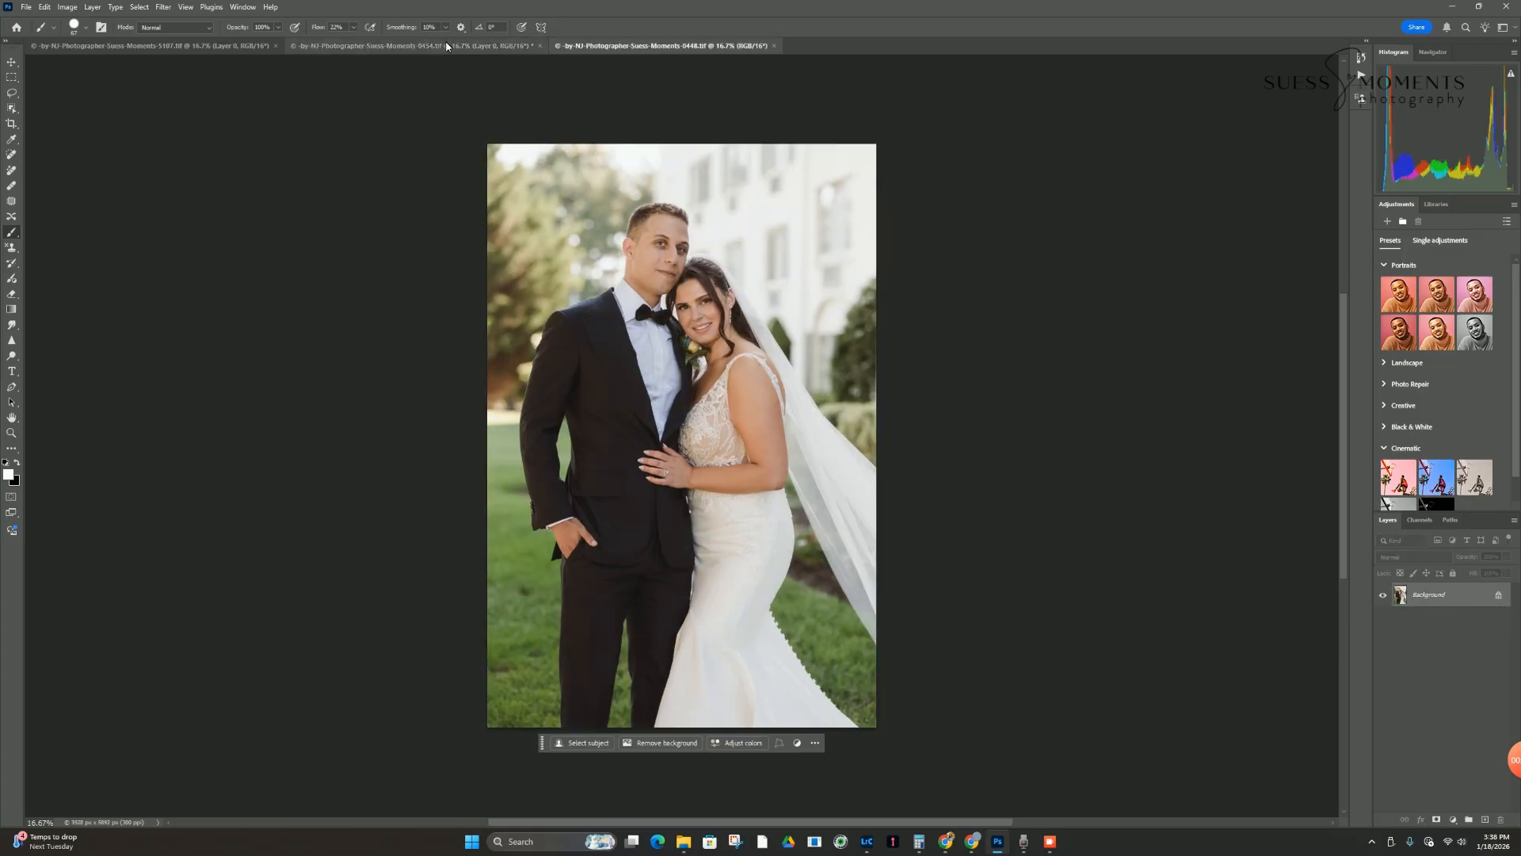
click(448, 46)
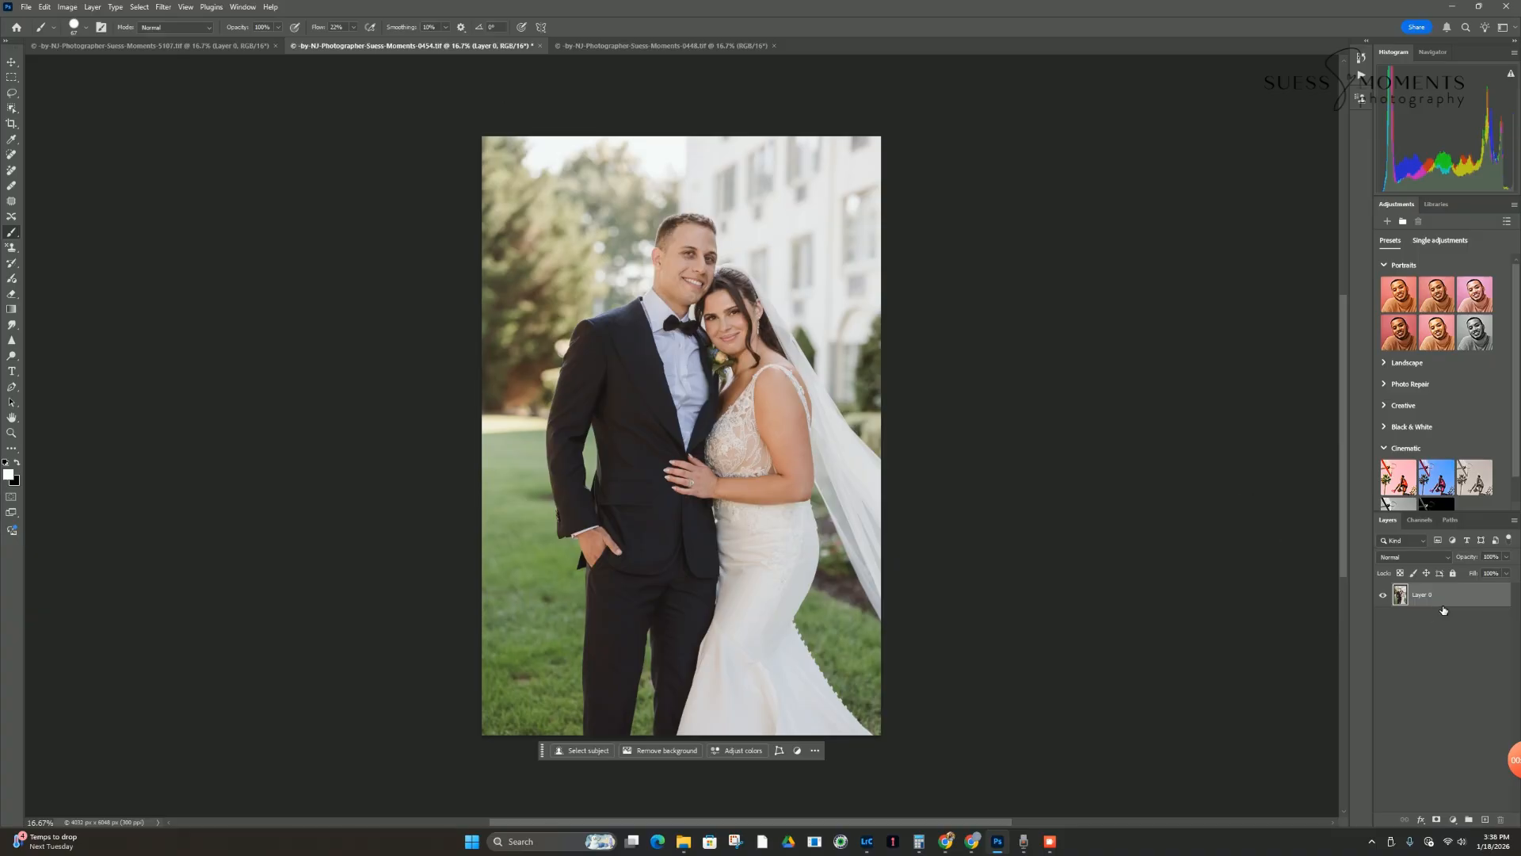
click(1441, 604)
drag(1440, 604, 728, 510)
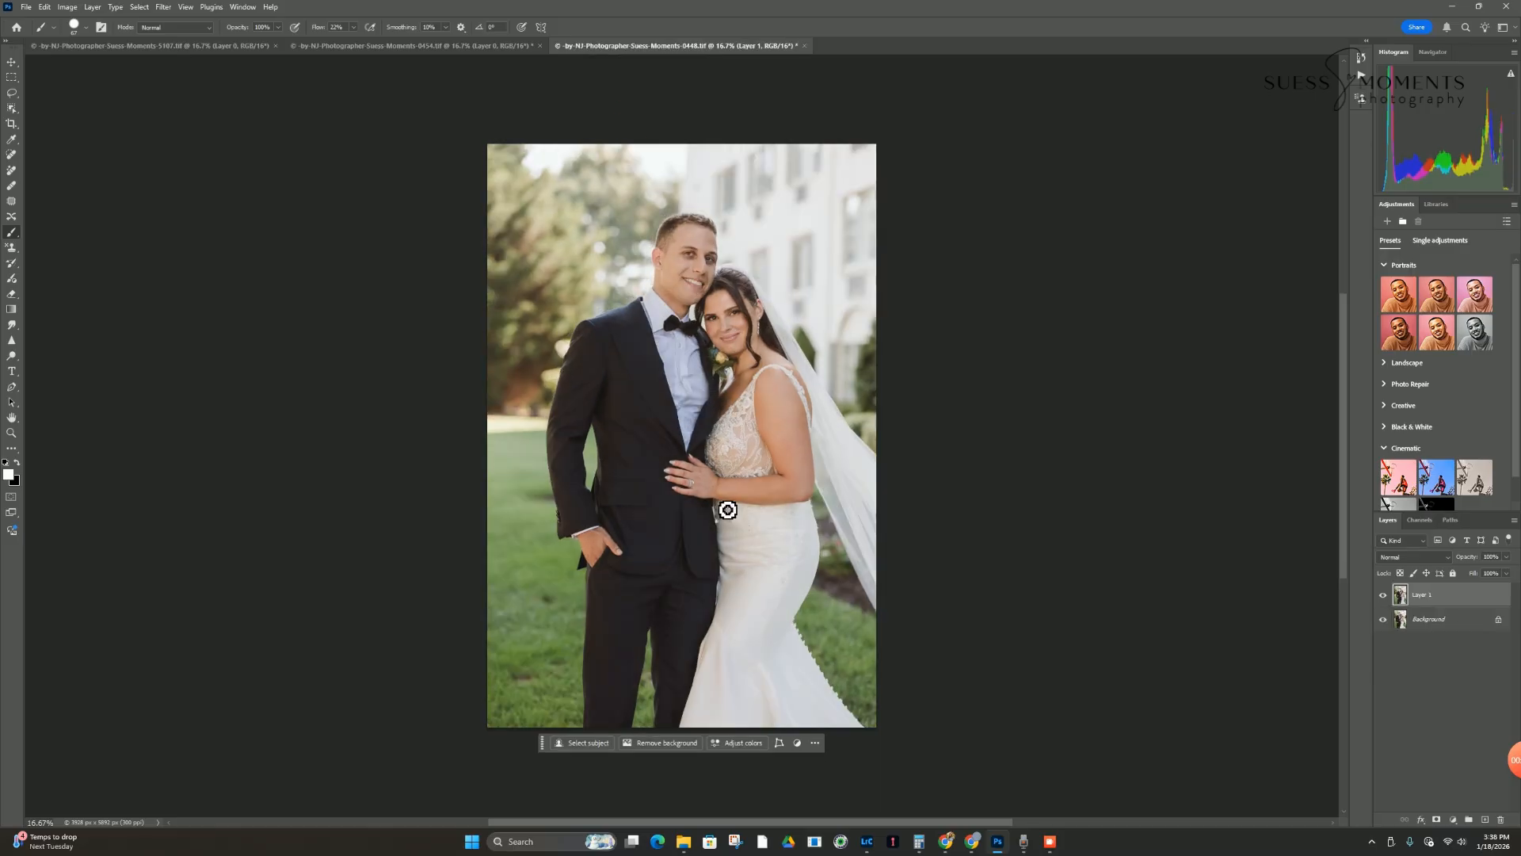
- Compare the copied photo layer with the background photo by toggling layer visibility
click(1383, 596)
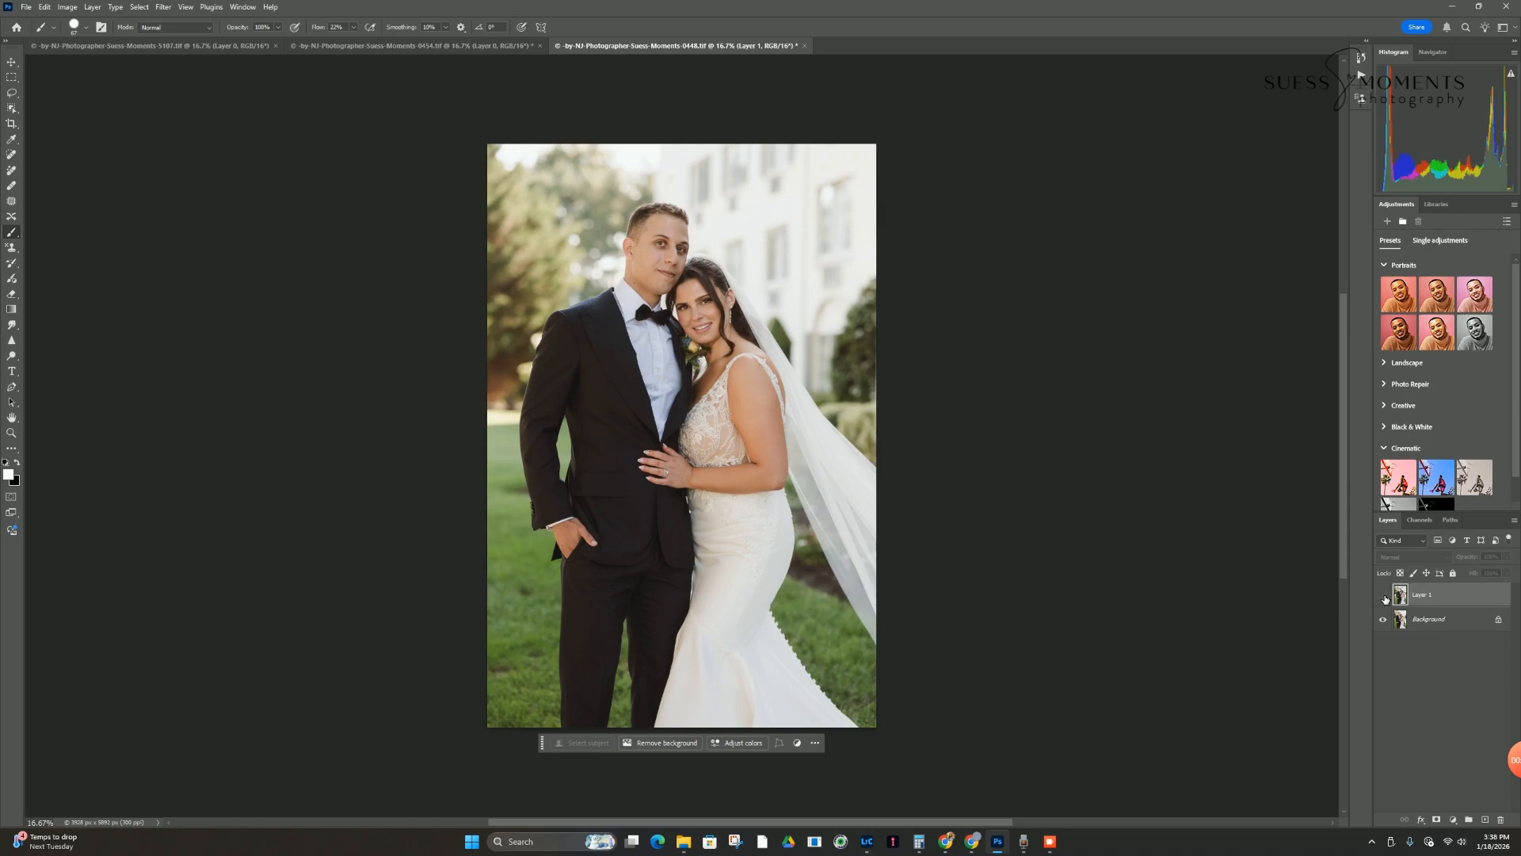
click(1383, 619)
click(1384, 595)
click(1383, 619)
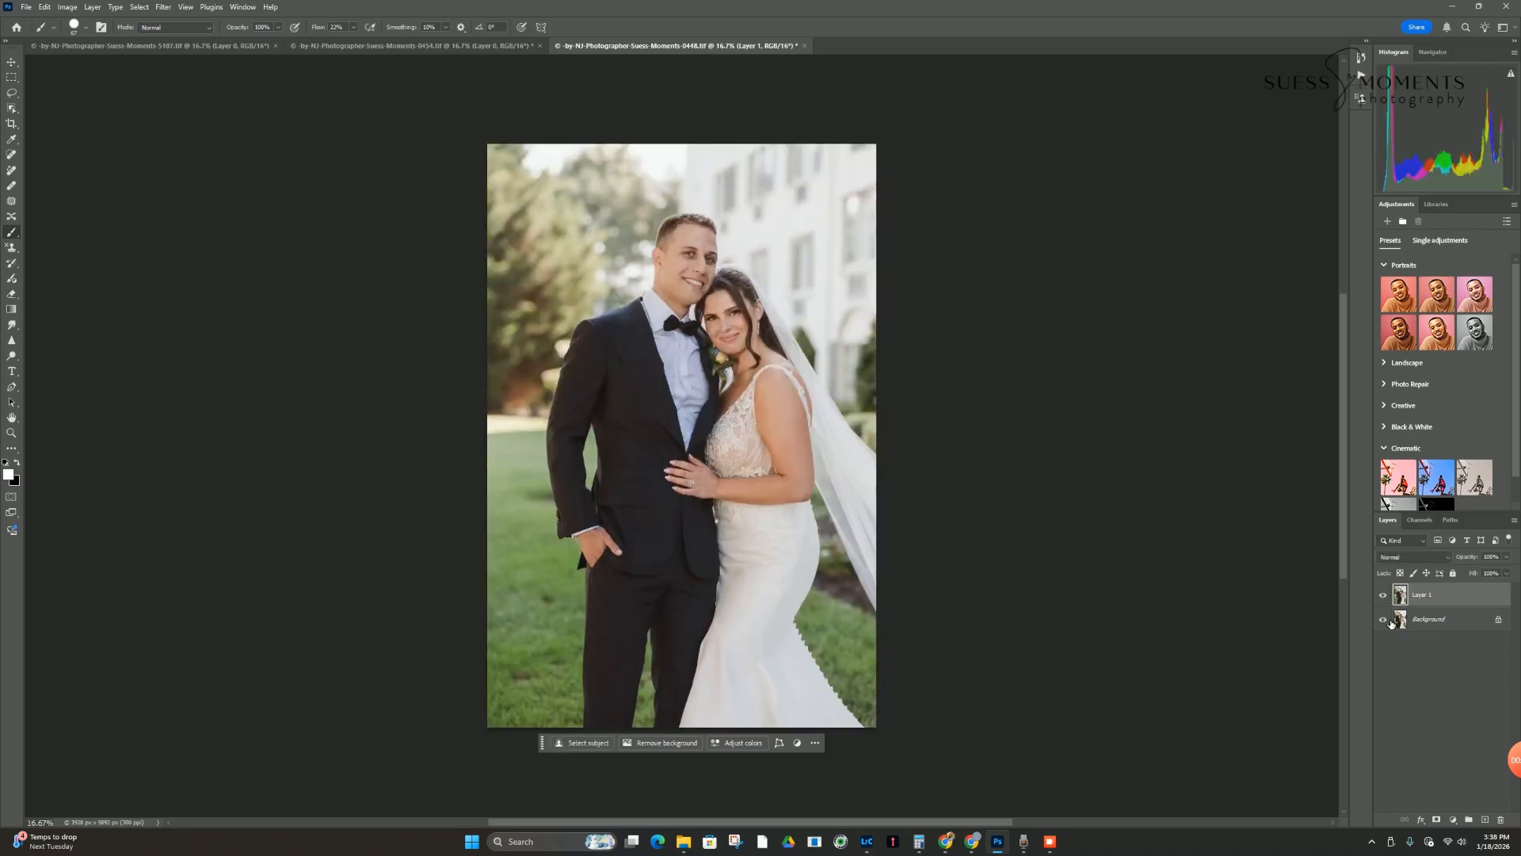
- Unlock the Background layer of the 0448 document and duplicate both photo layers as backups
click(1499, 620)
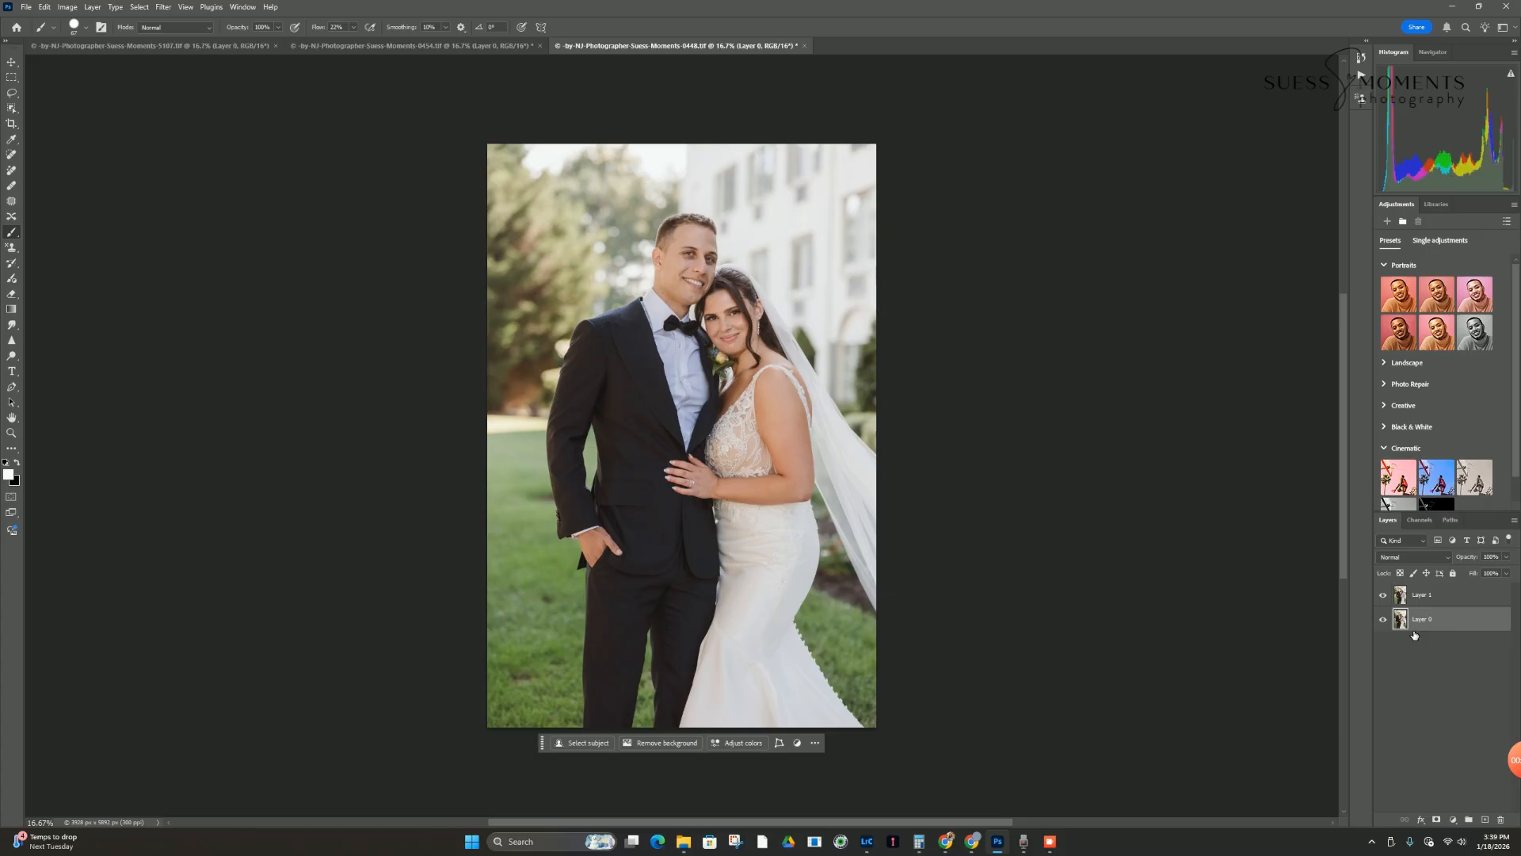
key(ctrl+j)
click(1440, 599)
key(ctrl+j)
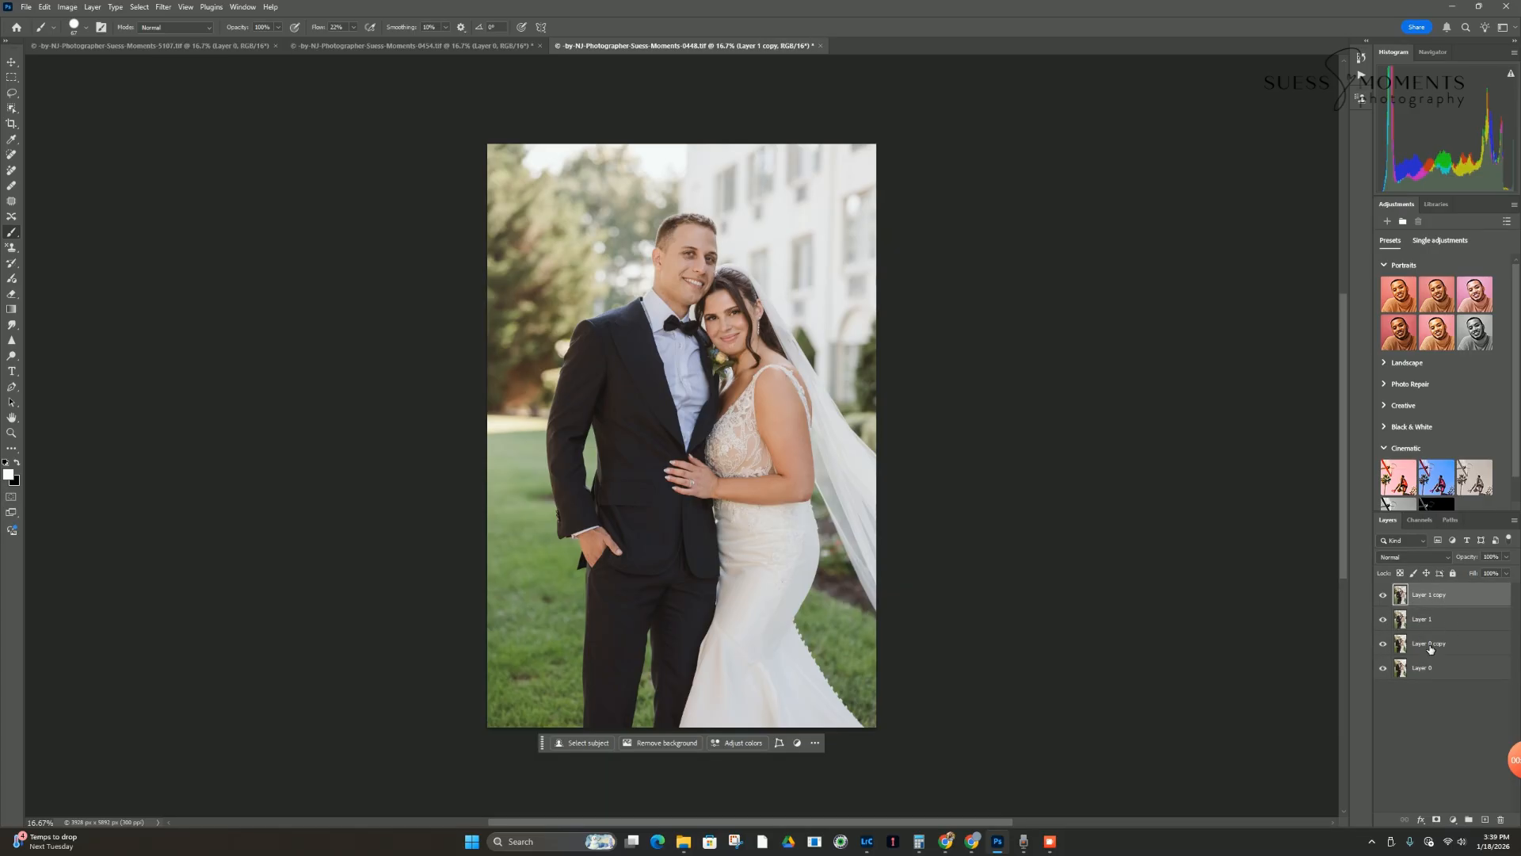
- Keep the two backup copies hidden beneath the originals and move Layer 0 above Layer 1
click(1387, 671)
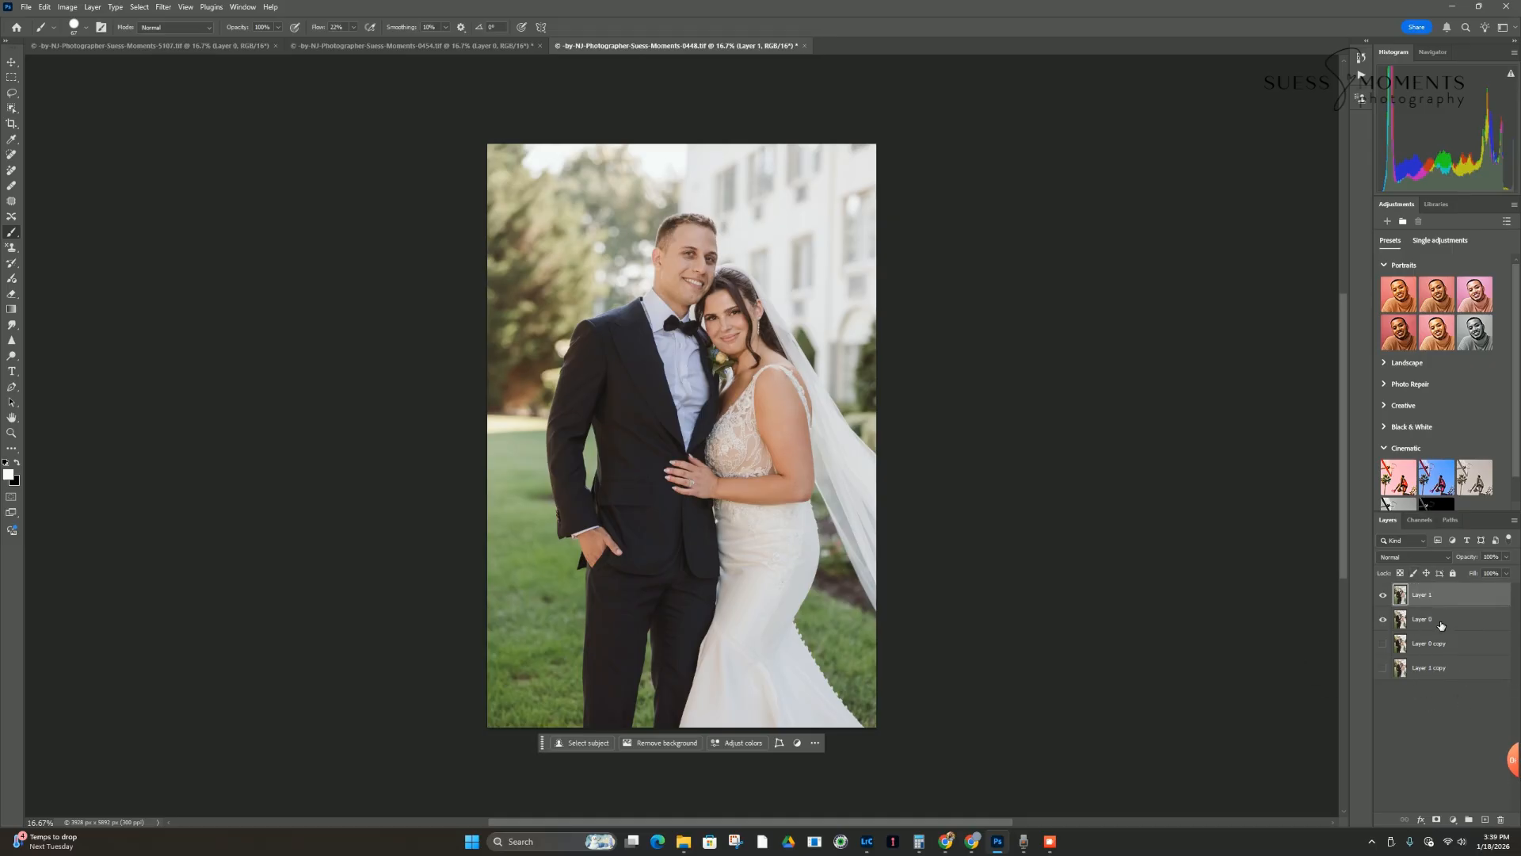
click(1441, 623)
click(1443, 595)
click(1451, 623)
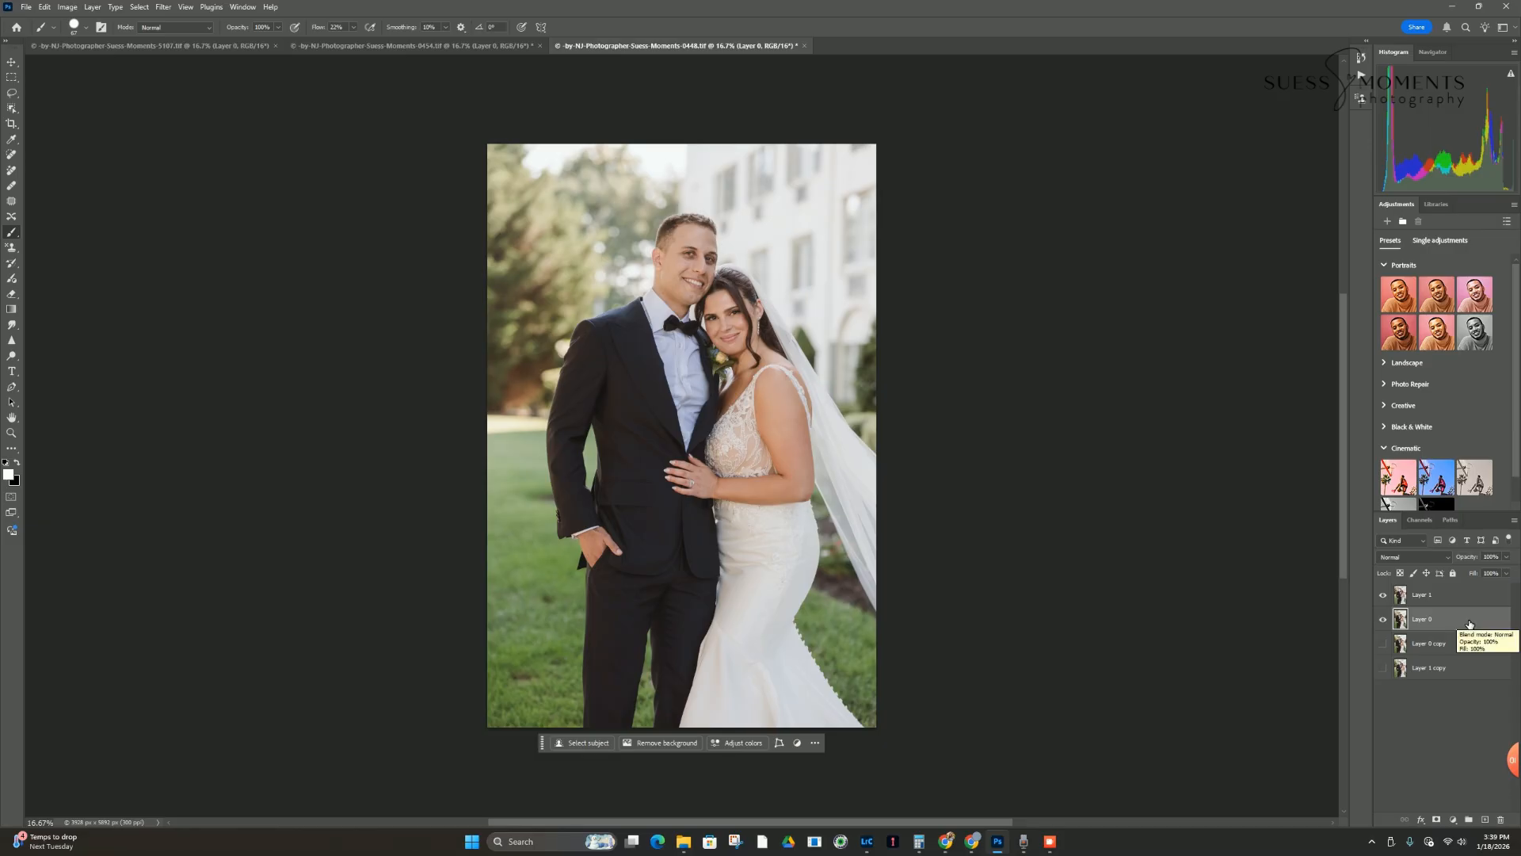
drag(1470, 624, 1467, 589)
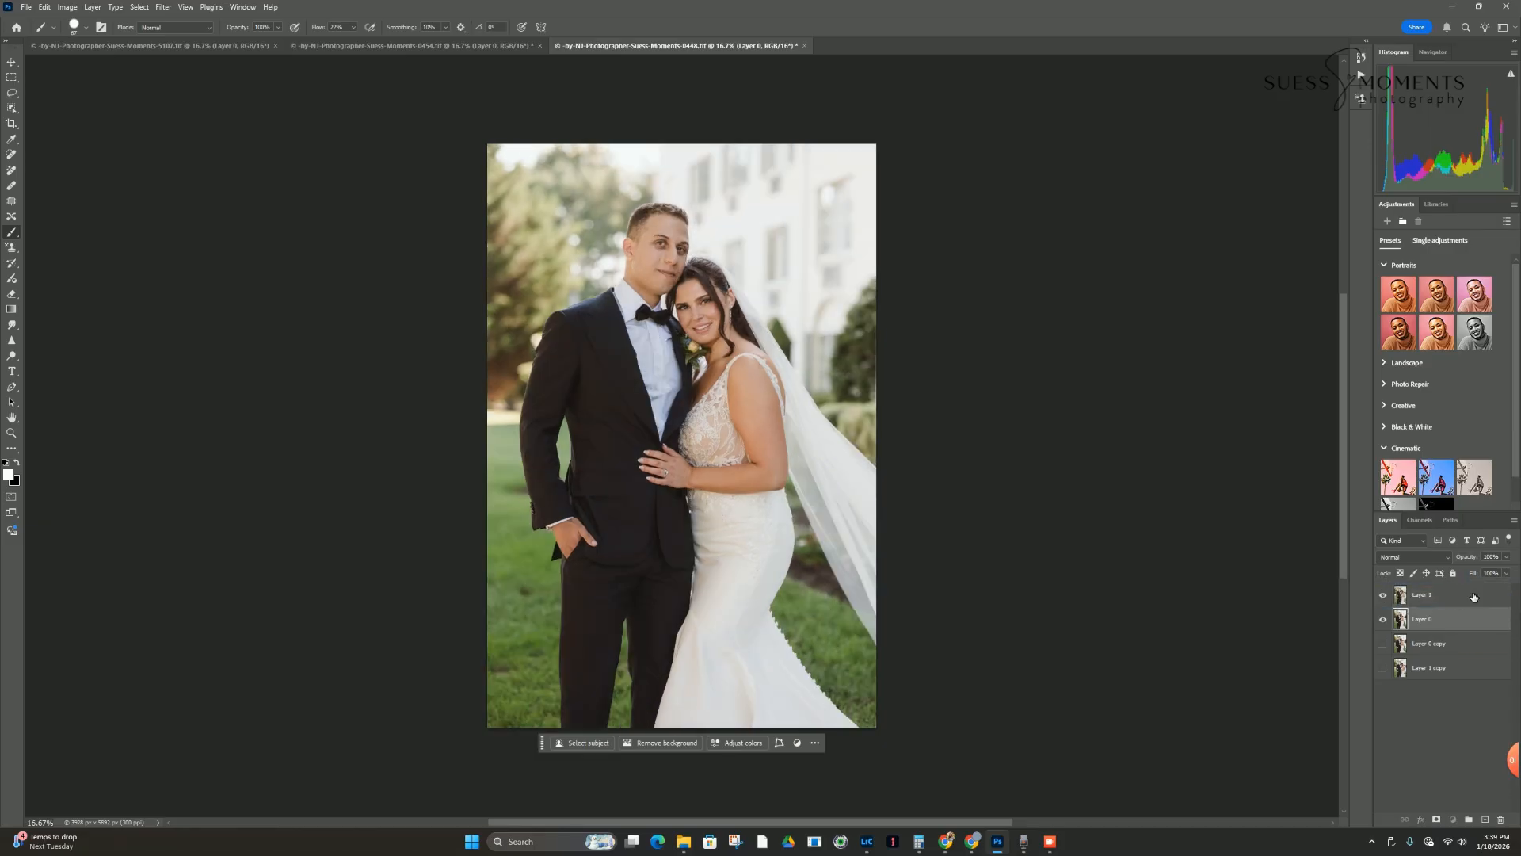
- Auto-align Layer 0 and Layer 1 using the Auto projection
shift+click(1429, 624)
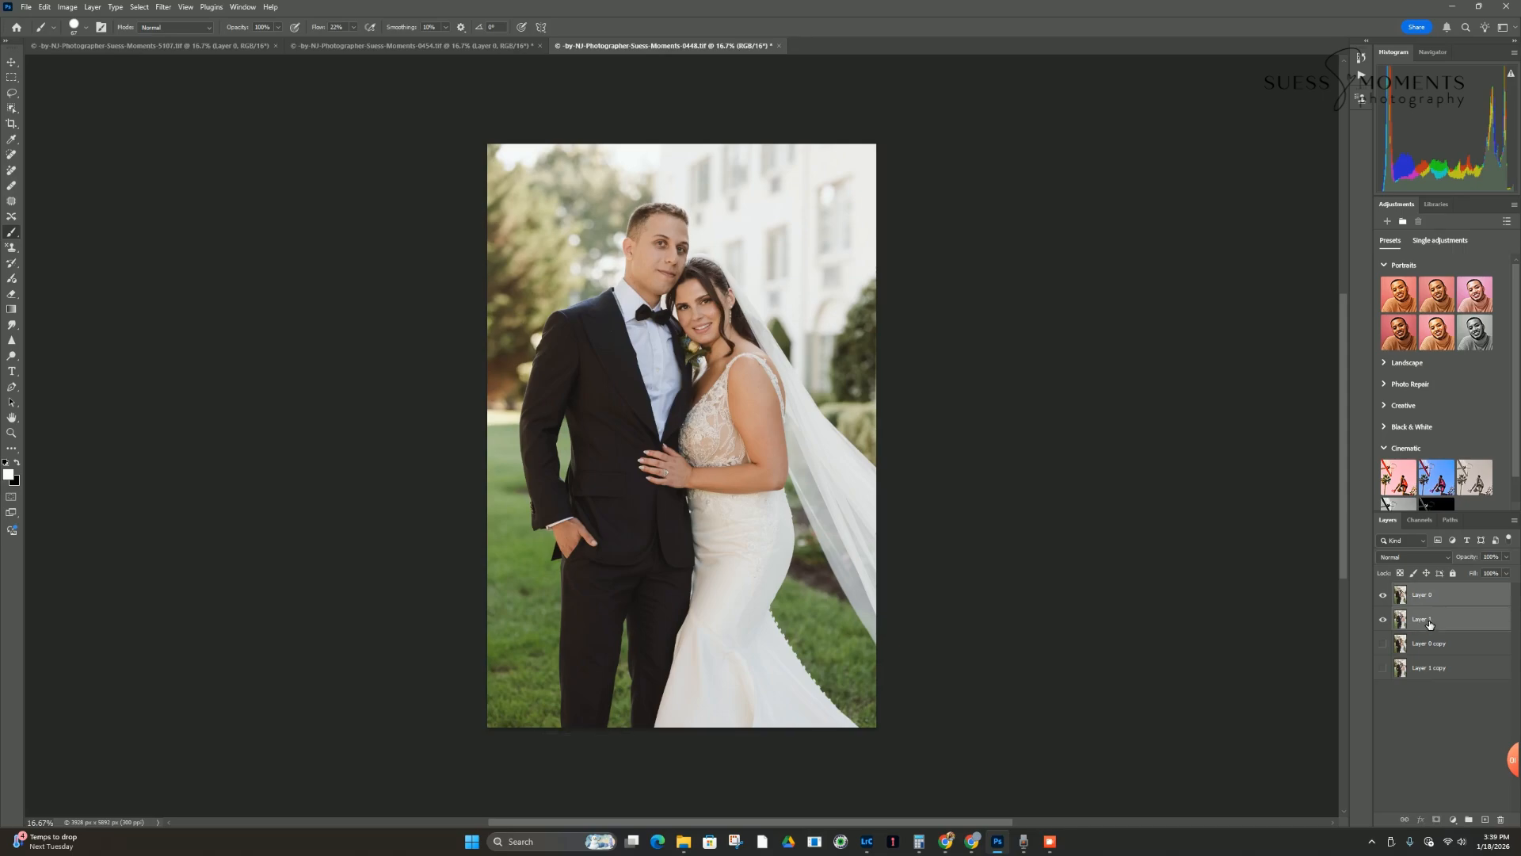
click(92, 7)
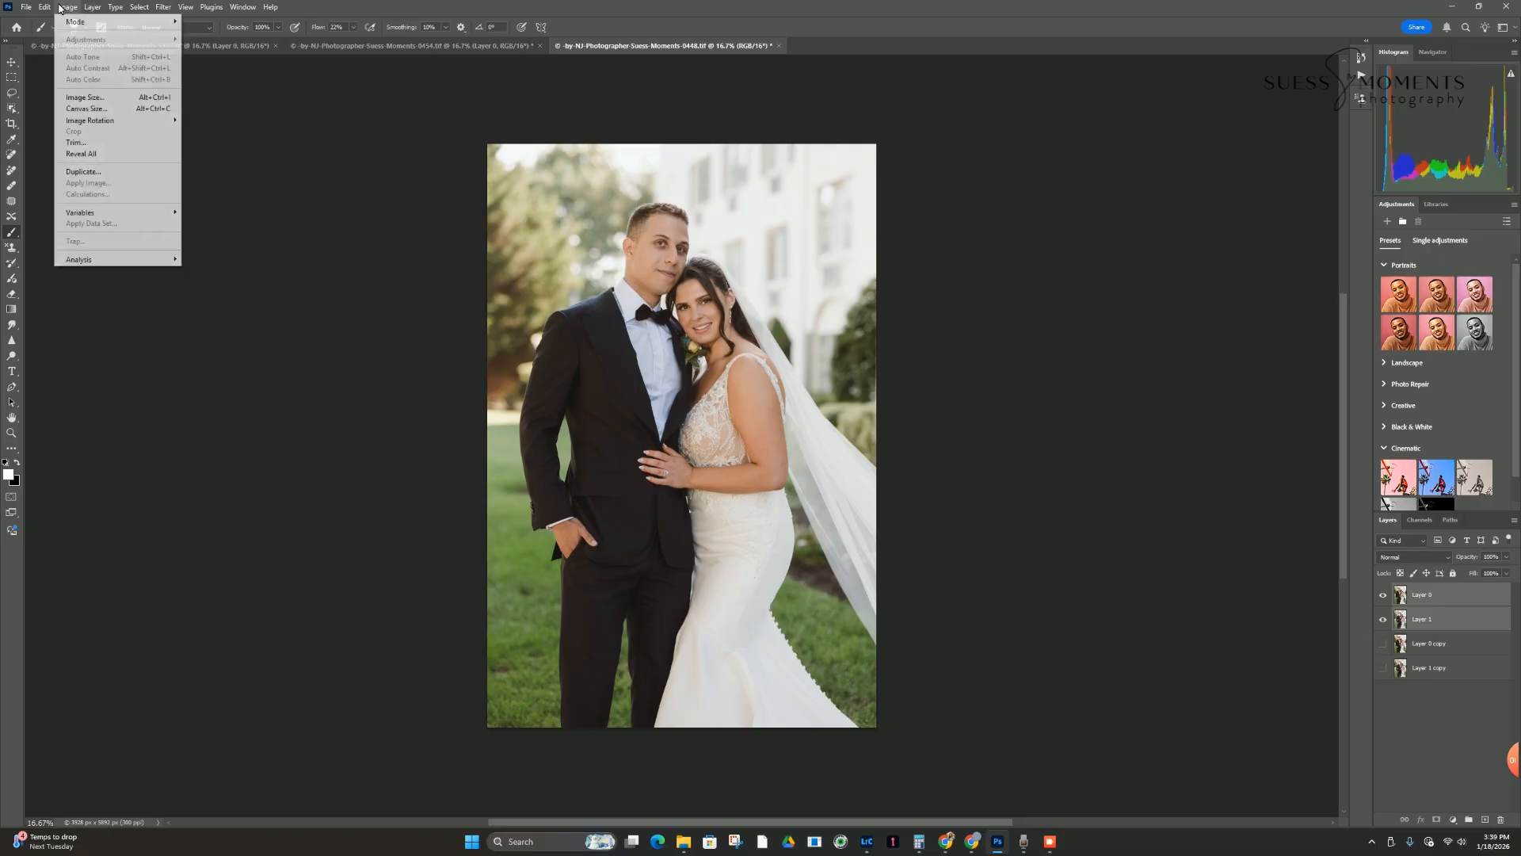
mouse_move(51, 8)
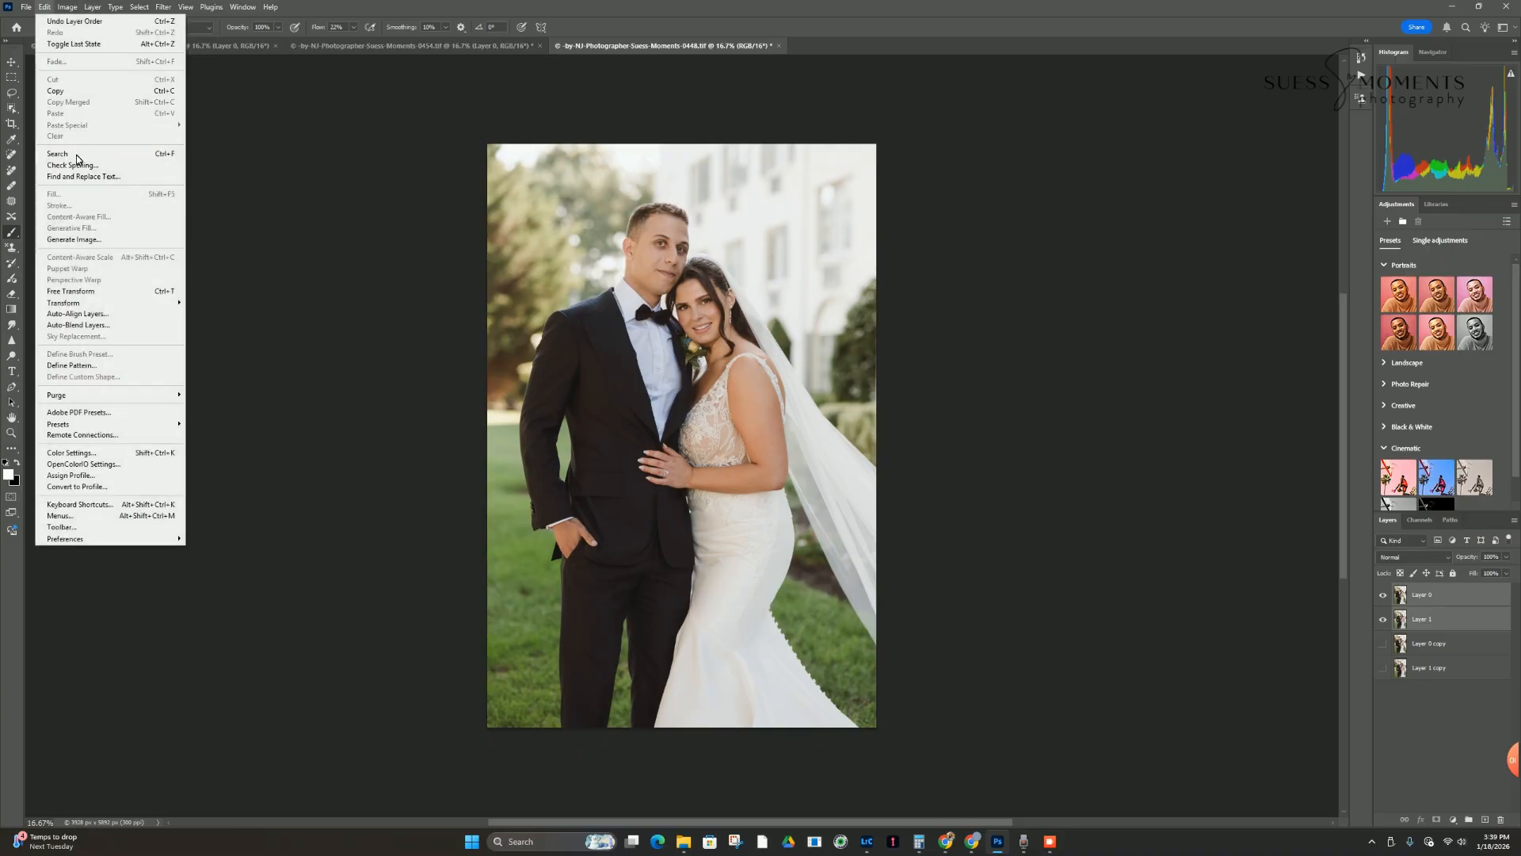
click(97, 314)
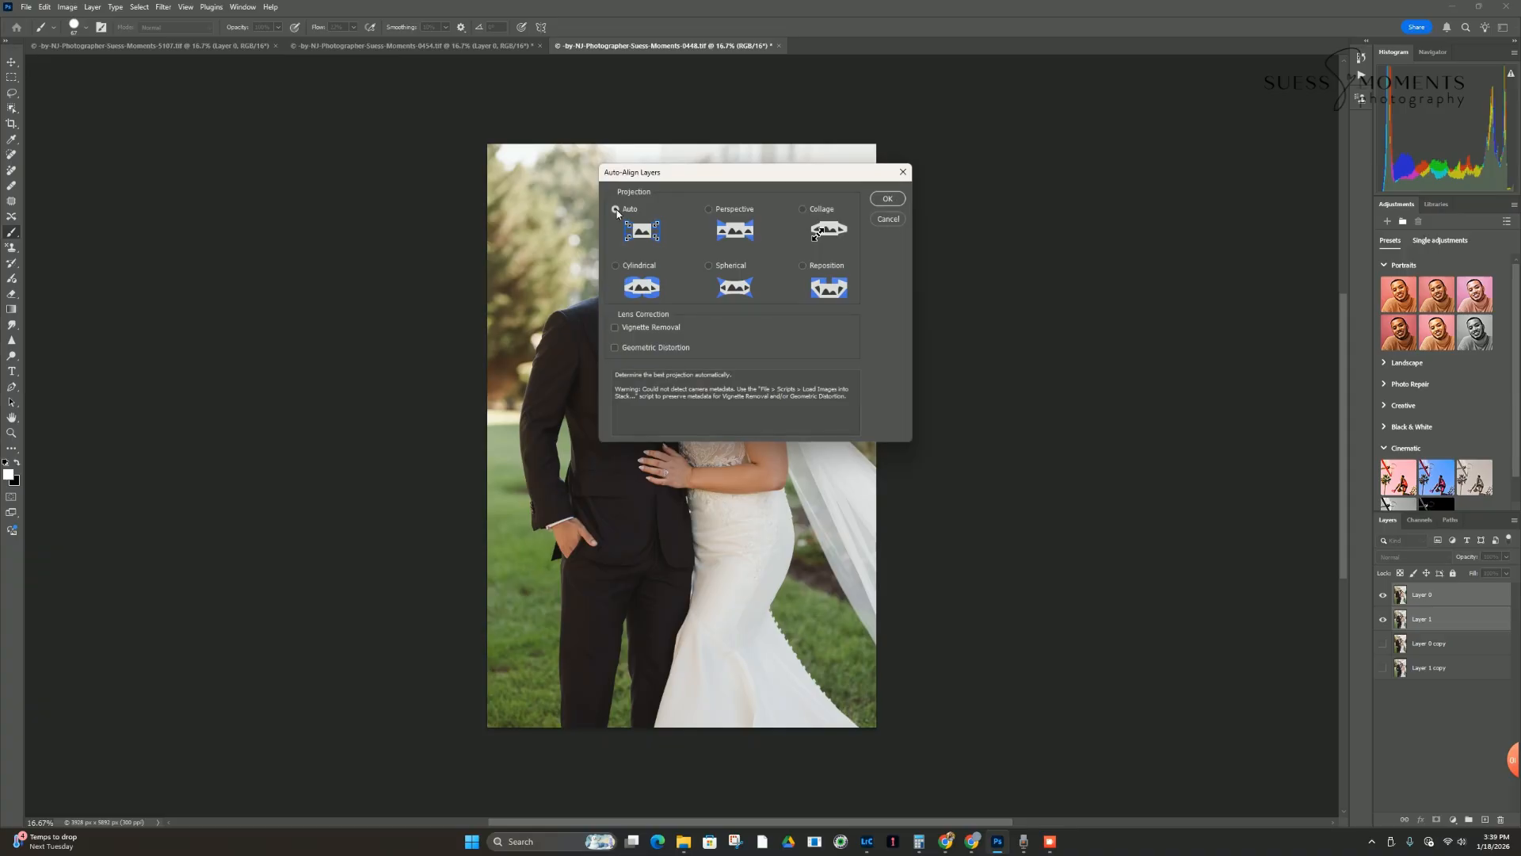
click(888, 199)
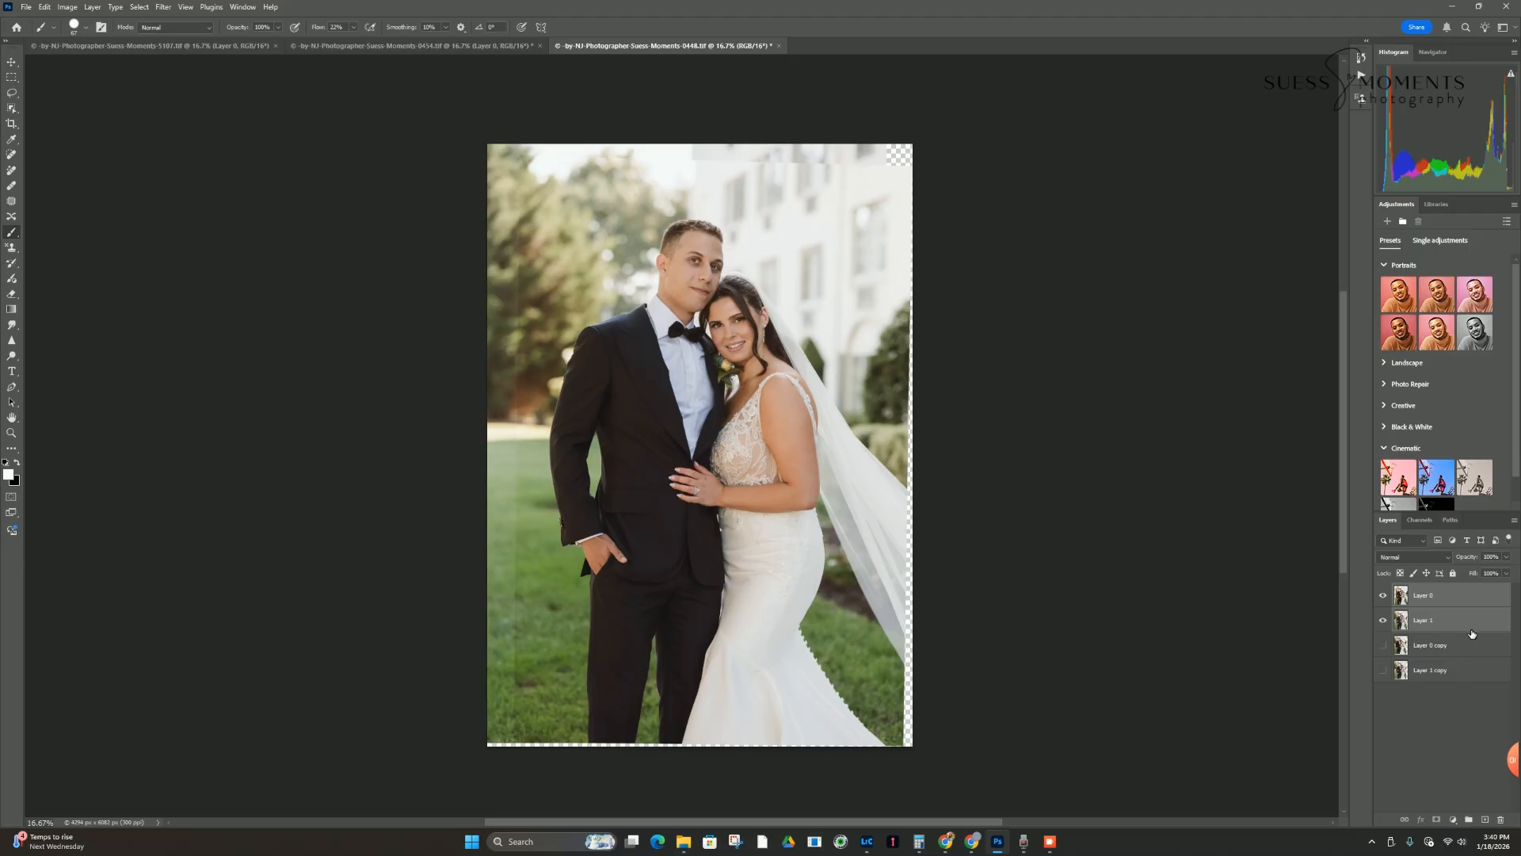
- Examine how the two aligned photos line up by toggling Layer 0's visibility repeatedly
click(1478, 600)
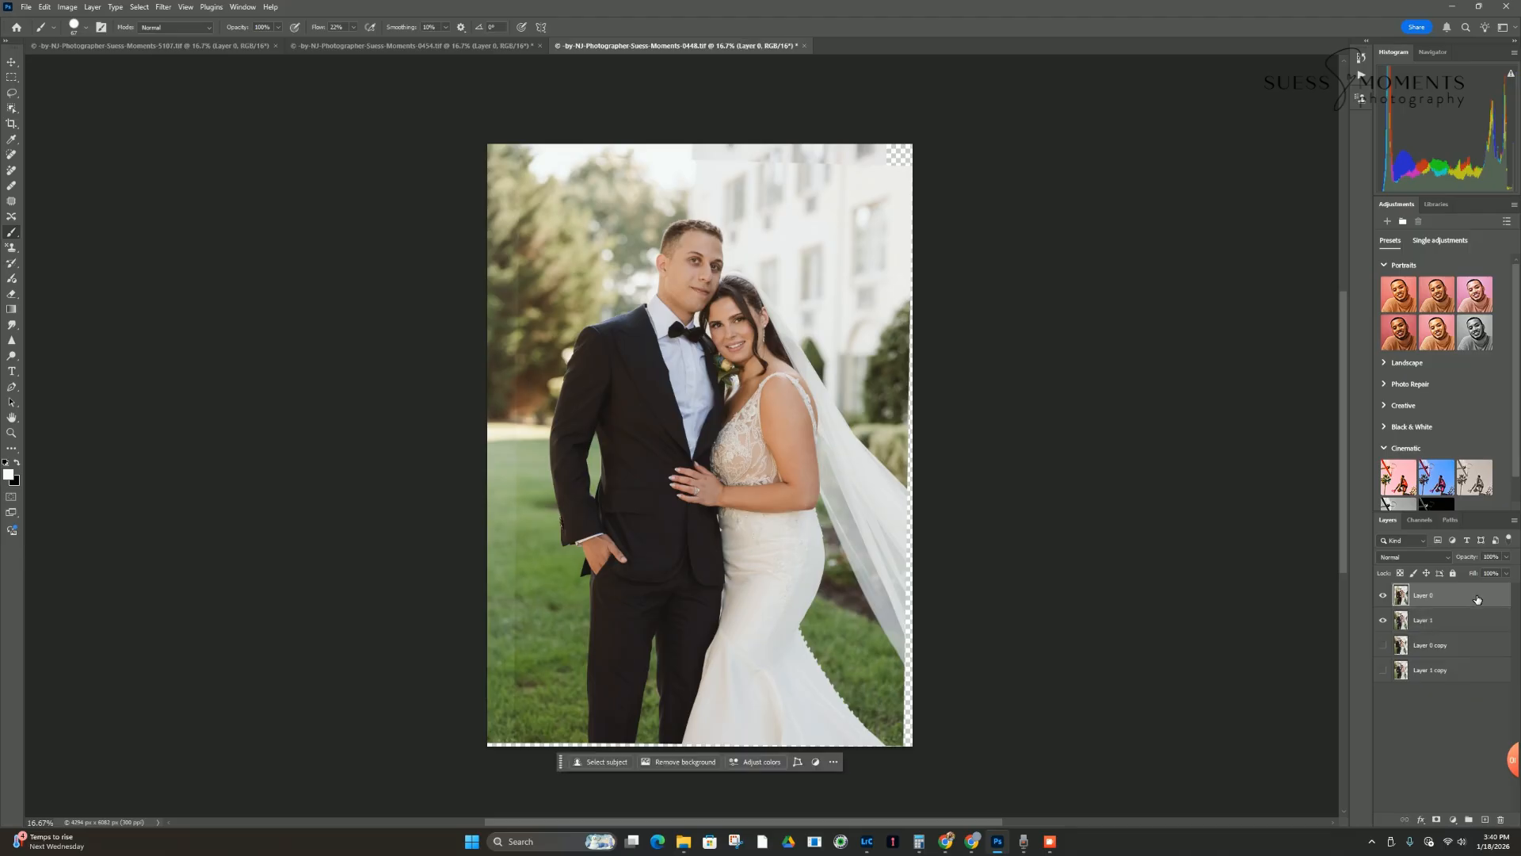
click(1385, 597)
click(1385, 600)
click(1385, 600)
click(1385, 599)
click(1385, 600)
click(1385, 600)
click(1385, 599)
click(1385, 599)
- Add a layer mask to Layer 0, and try selecting the groom's face with the Object Selection tool before deselecting it
click(1441, 821)
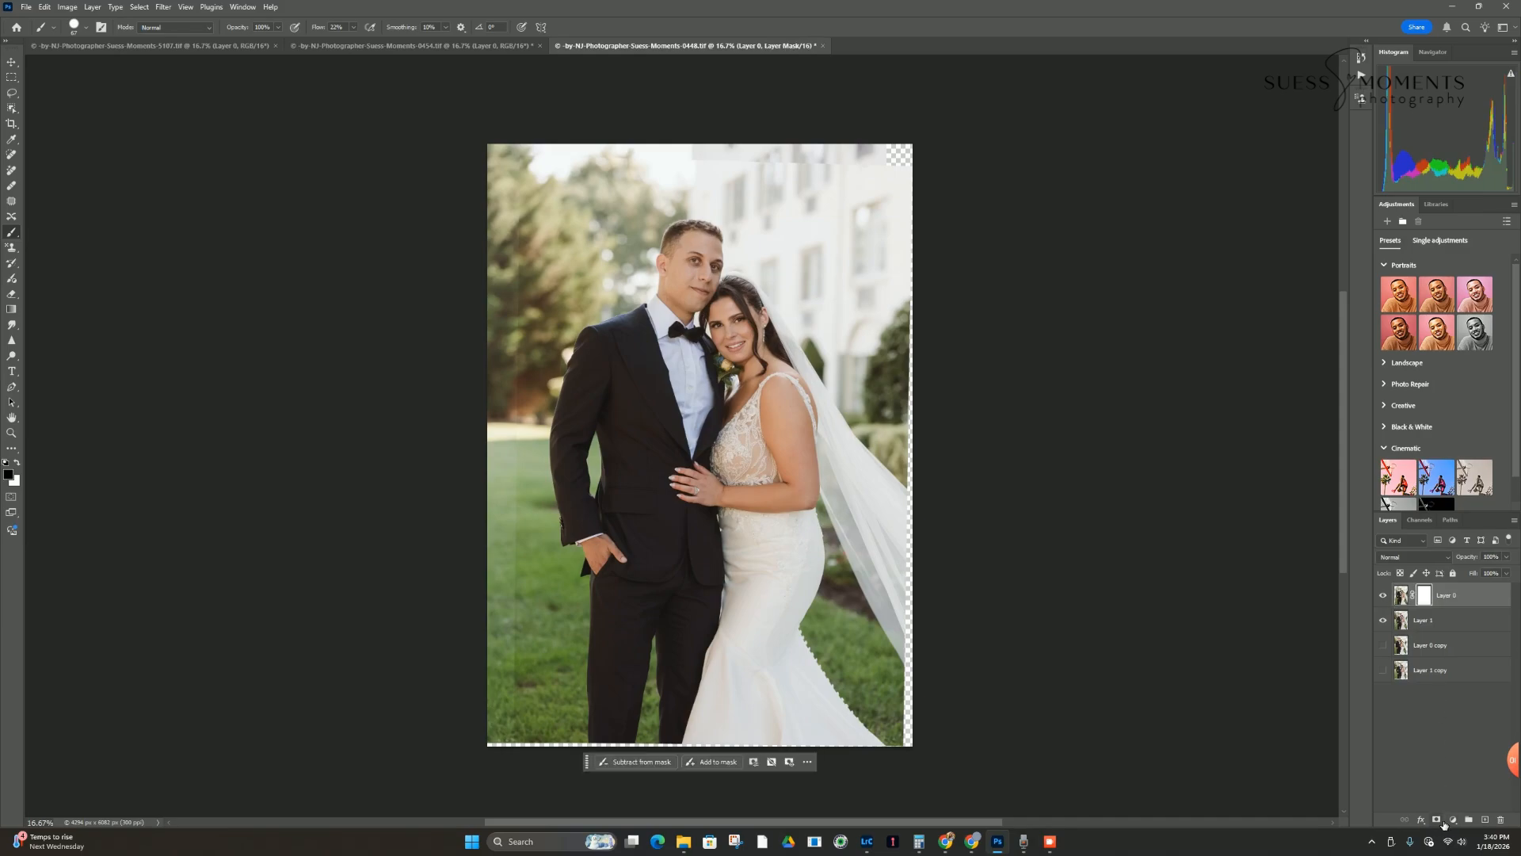
click(11, 108)
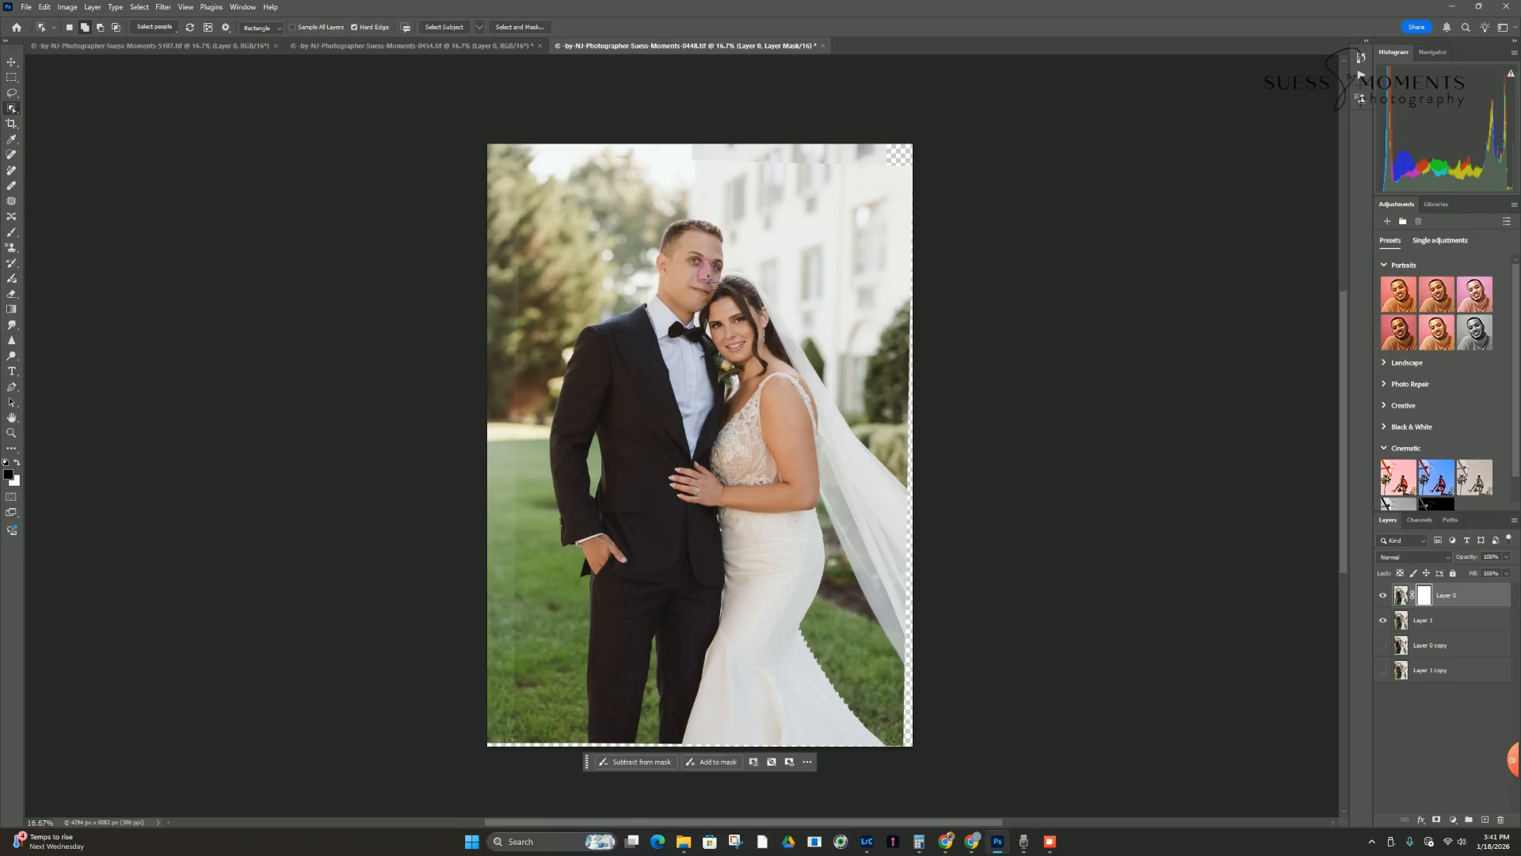
click(711, 280)
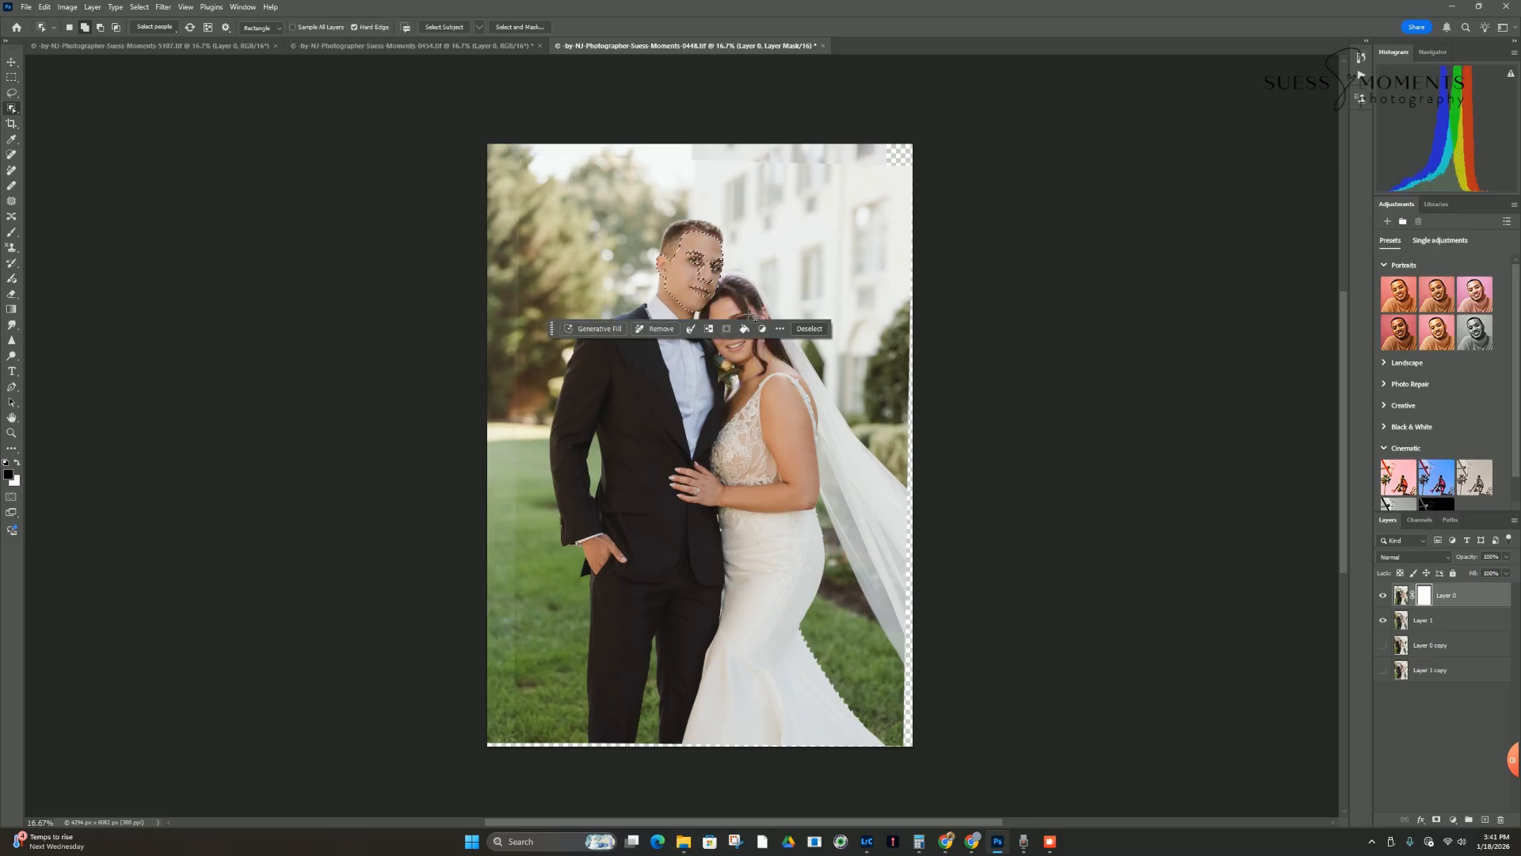
click(1401, 595)
key(x)
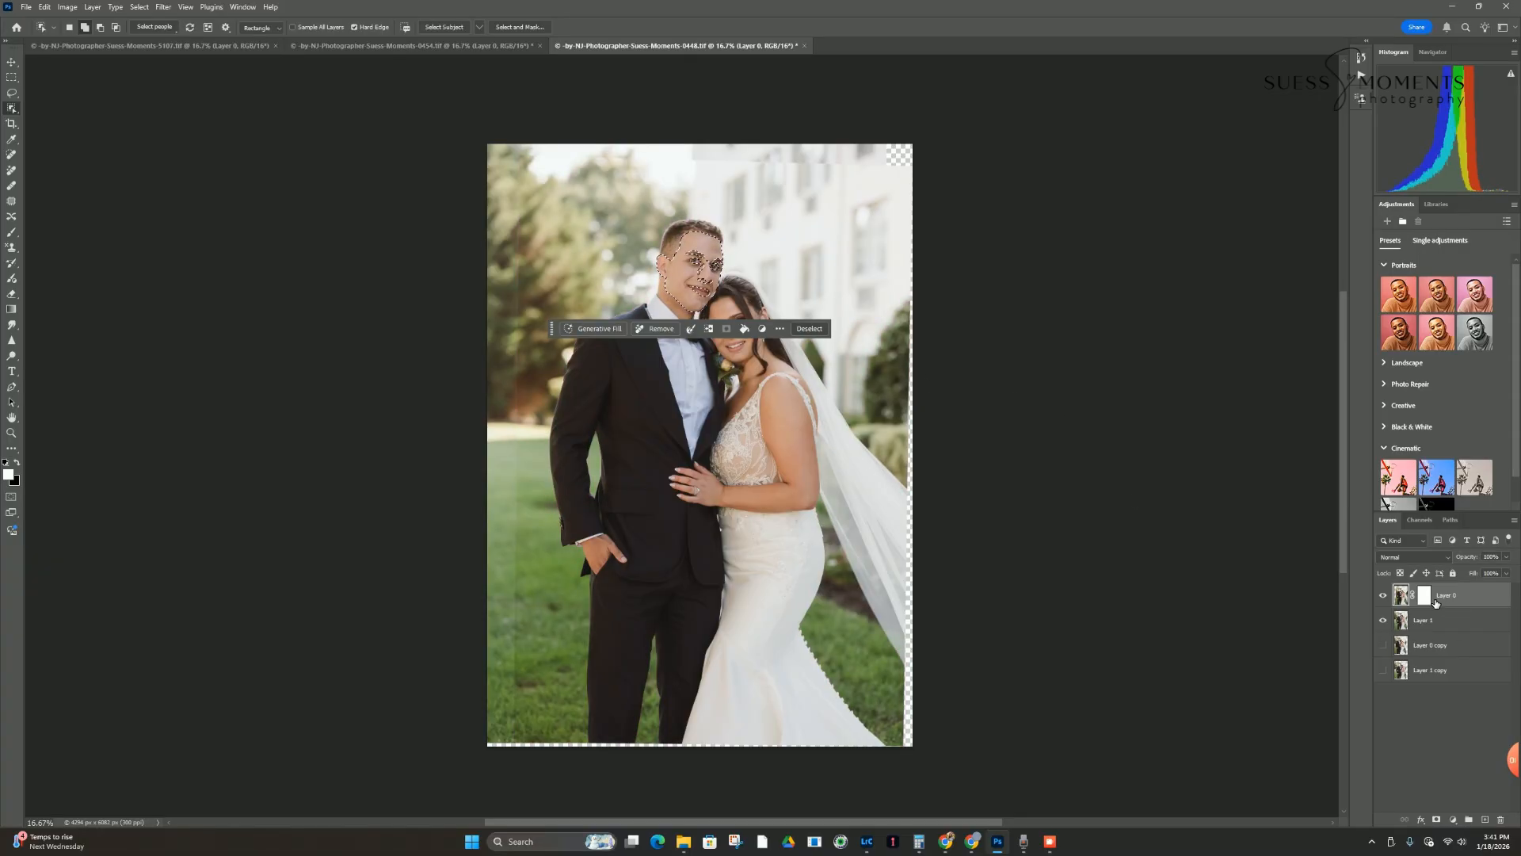
key(ctrl+d)
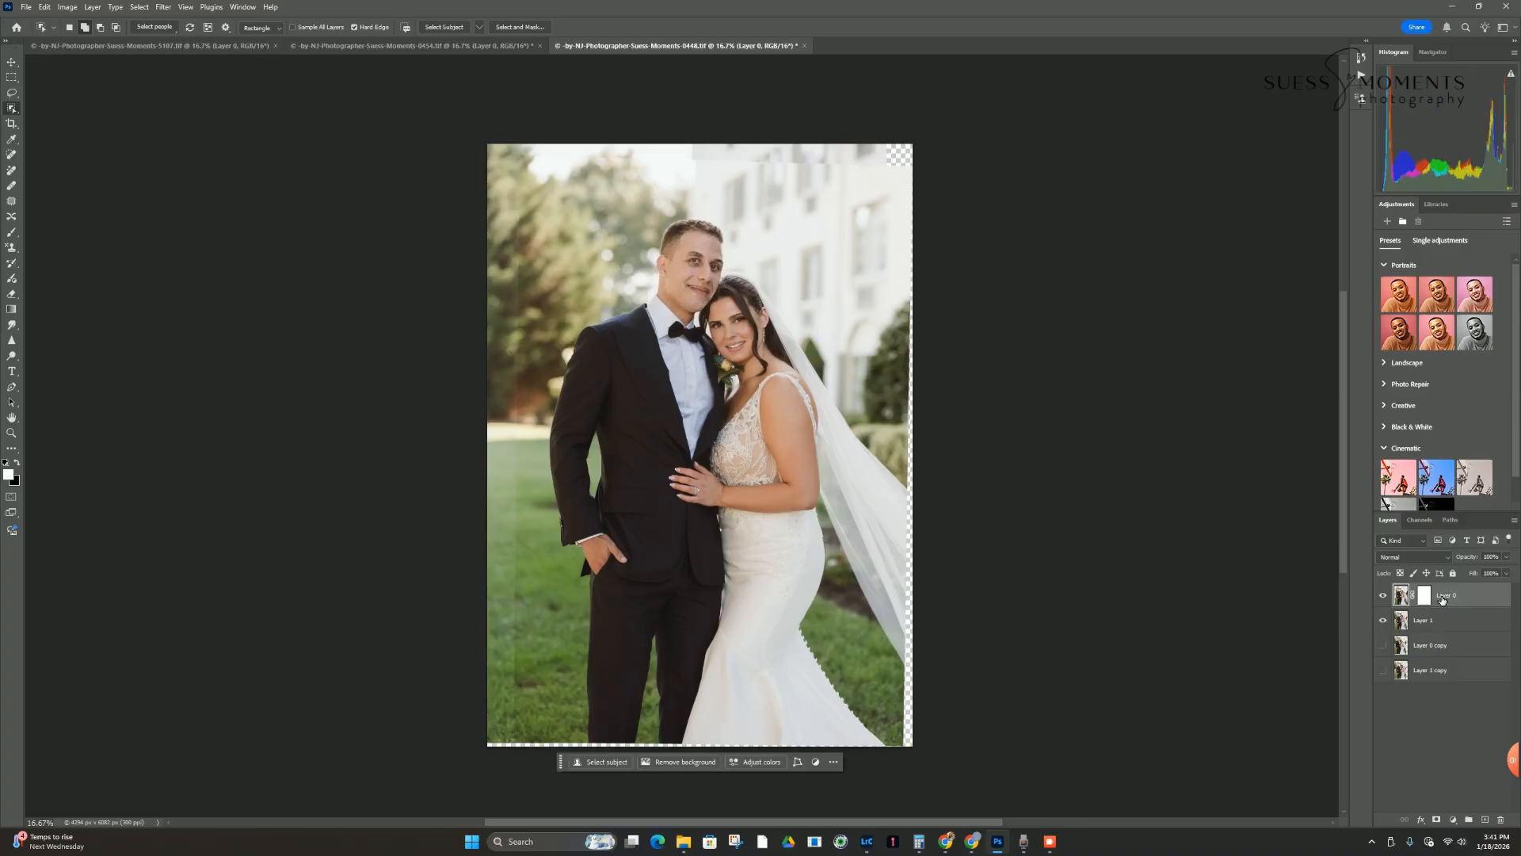
- Paint black on Layer 0's mask over the groom's face with an enlarged brush to reveal the face from Layer 1
click(1425, 596)
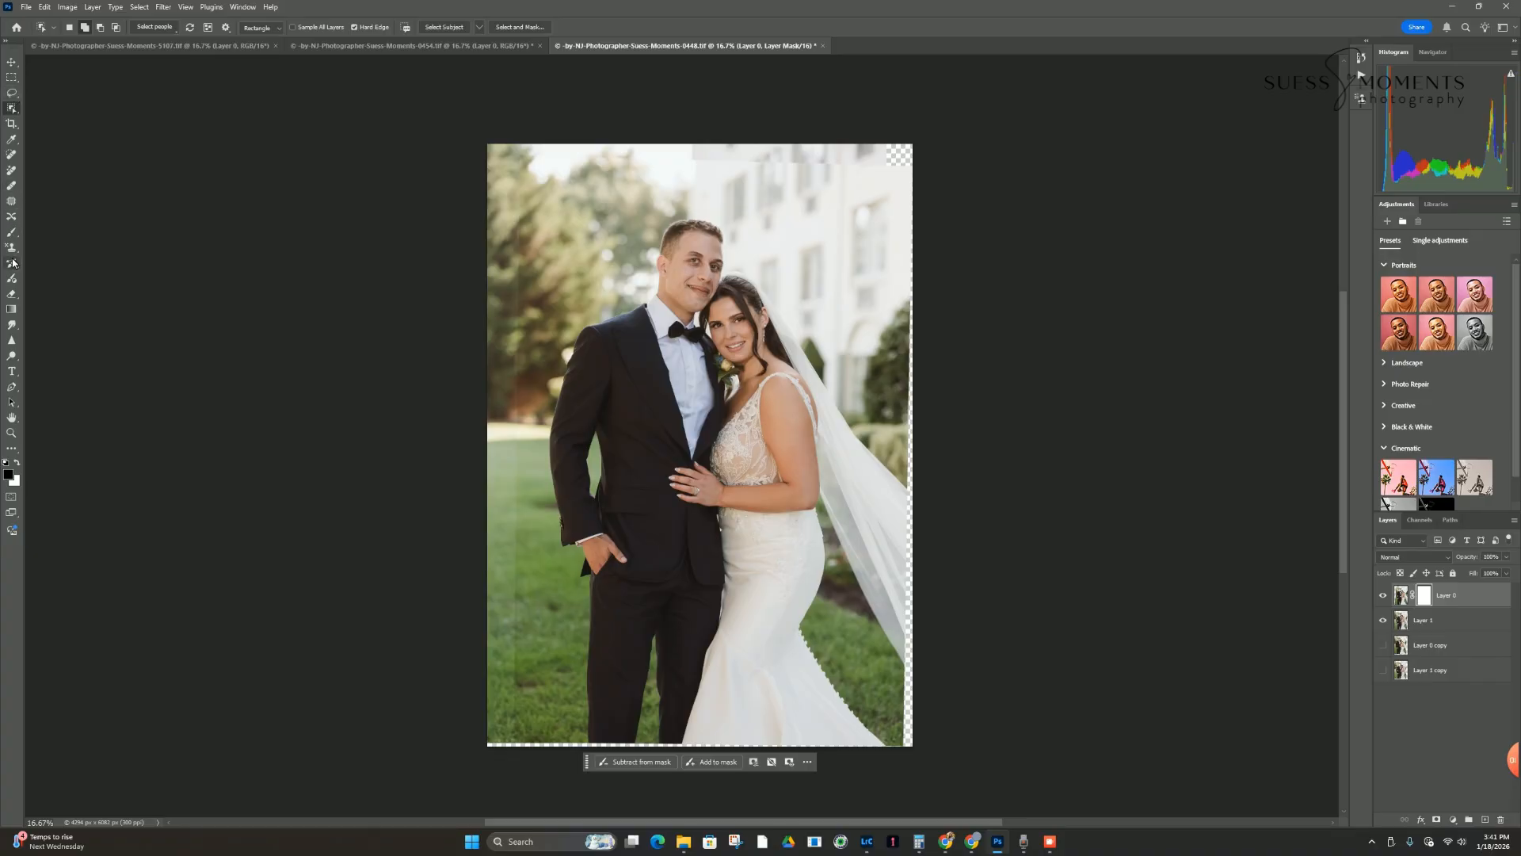
click(11, 232)
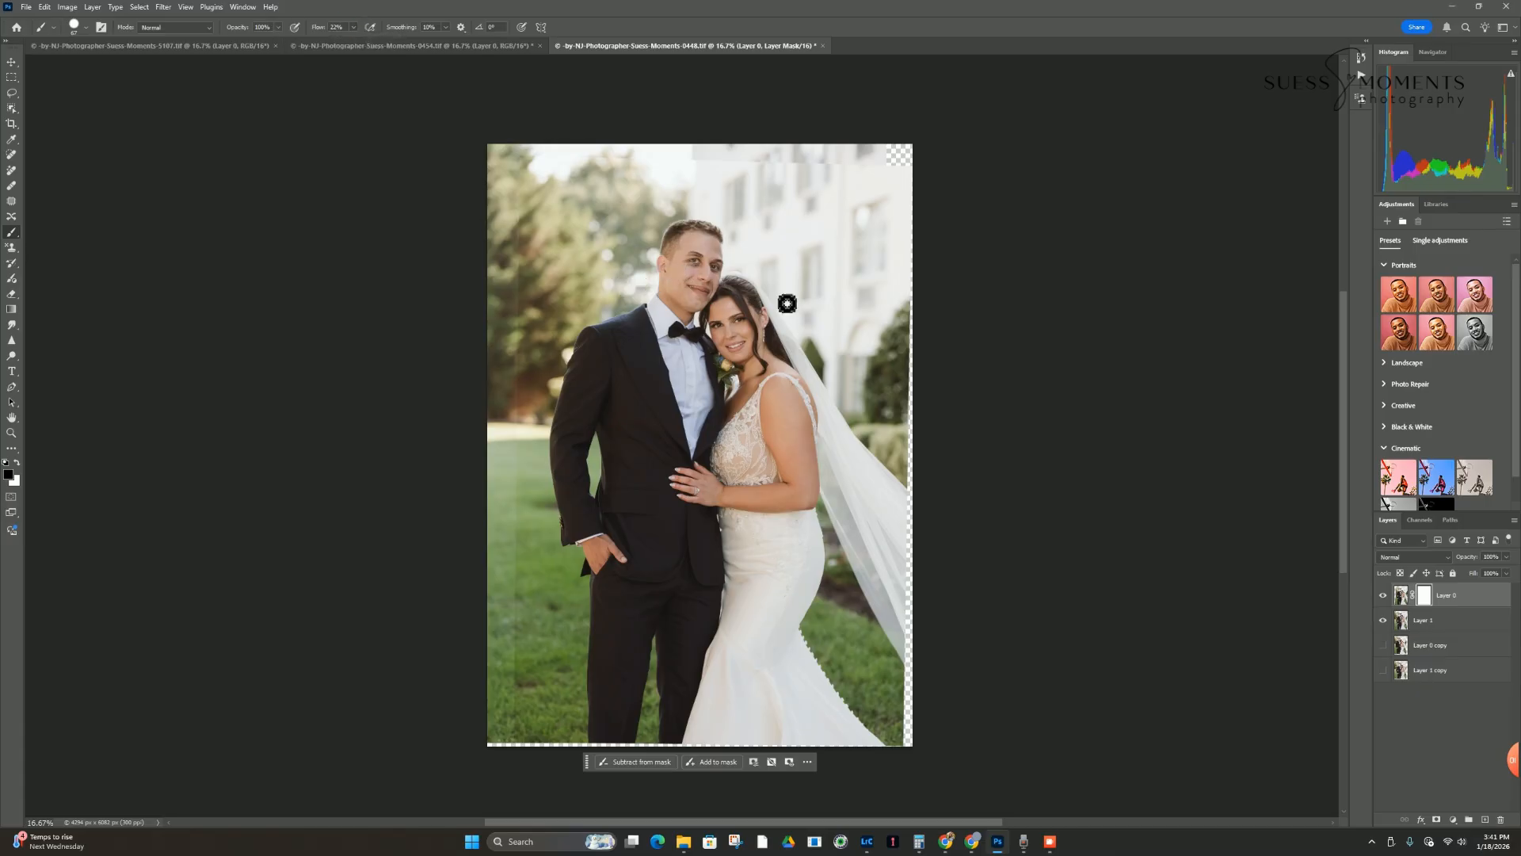
key(bracketright)
key(bracketright)
key(bracketright)
key(bracketright)
key(bracketright)
key(bracketright)
key(bracketright)
key(bracketright)
key(bracketright)
mouse_move(698, 272)
mouse_down()
mouse_move(682, 299)
mouse_move(696, 304)
mouse_up()
- Check the face swap by toggling Layer 0's visibility, and merge the visible Layer 0 and Layer 1
click(1384, 594)
click(1384, 594)
click(1384, 596)
click(1384, 595)
click(1399, 596)
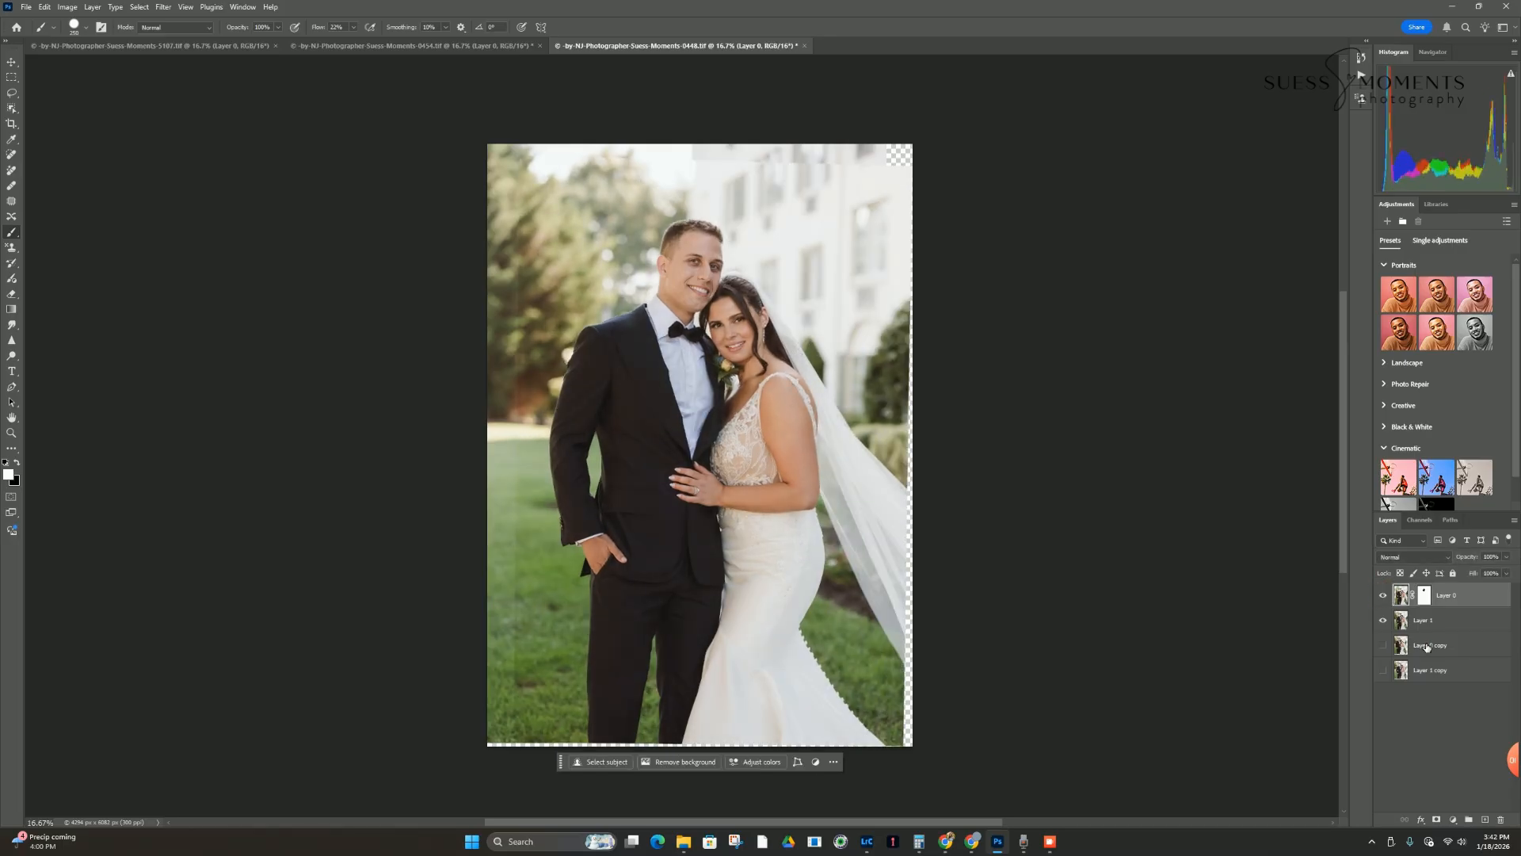
key(ctrl+shift+e)
- Select a vertical strip along the photo's left edge and run Generative Fill on it without a prompt
click(10, 78)
drag(468, 139, 525, 777)
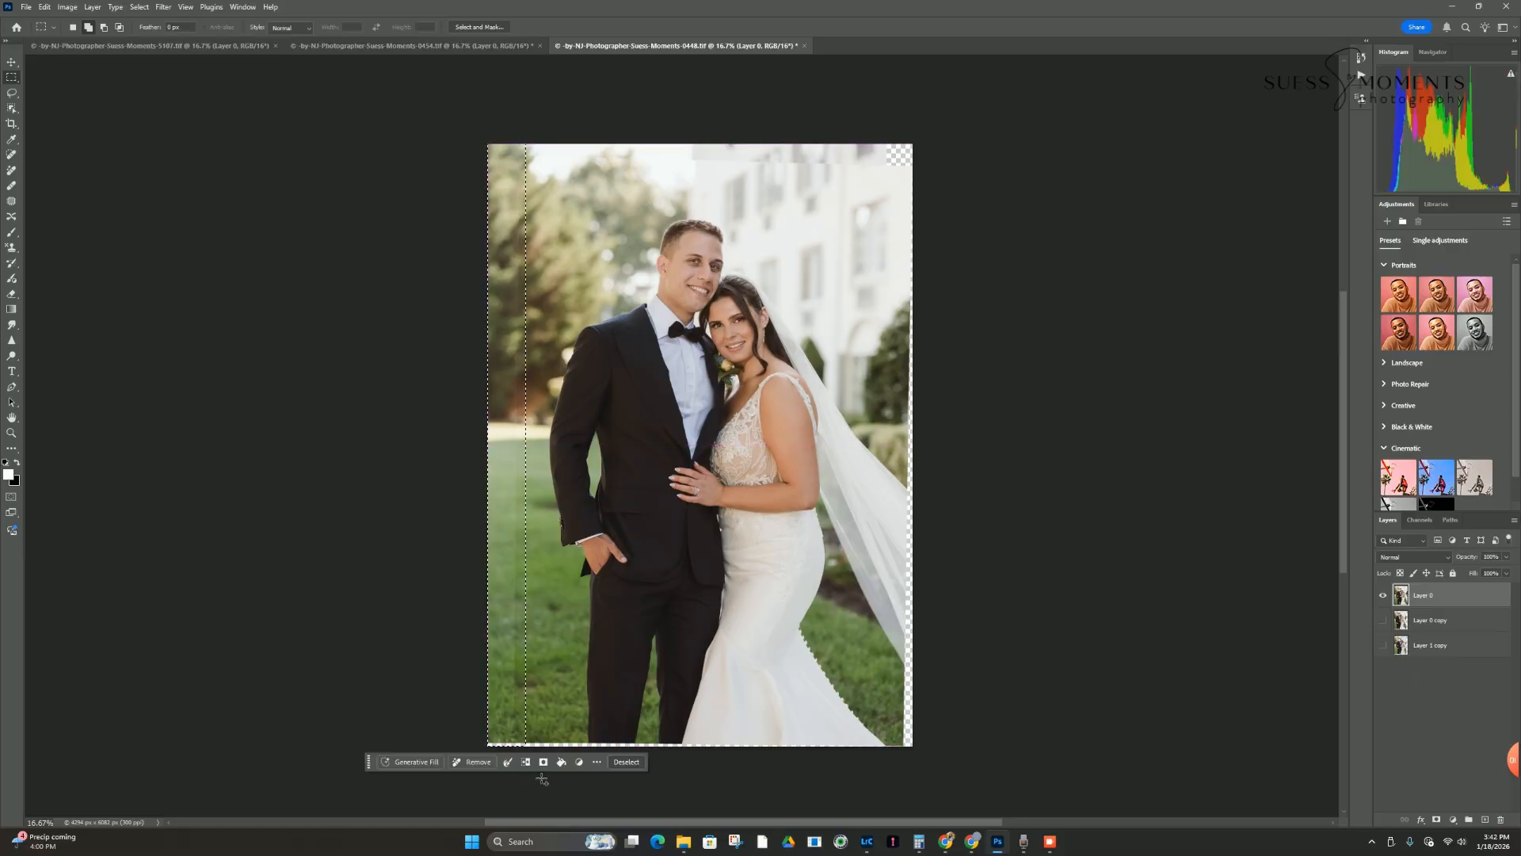
click(410, 762)
click(637, 762)
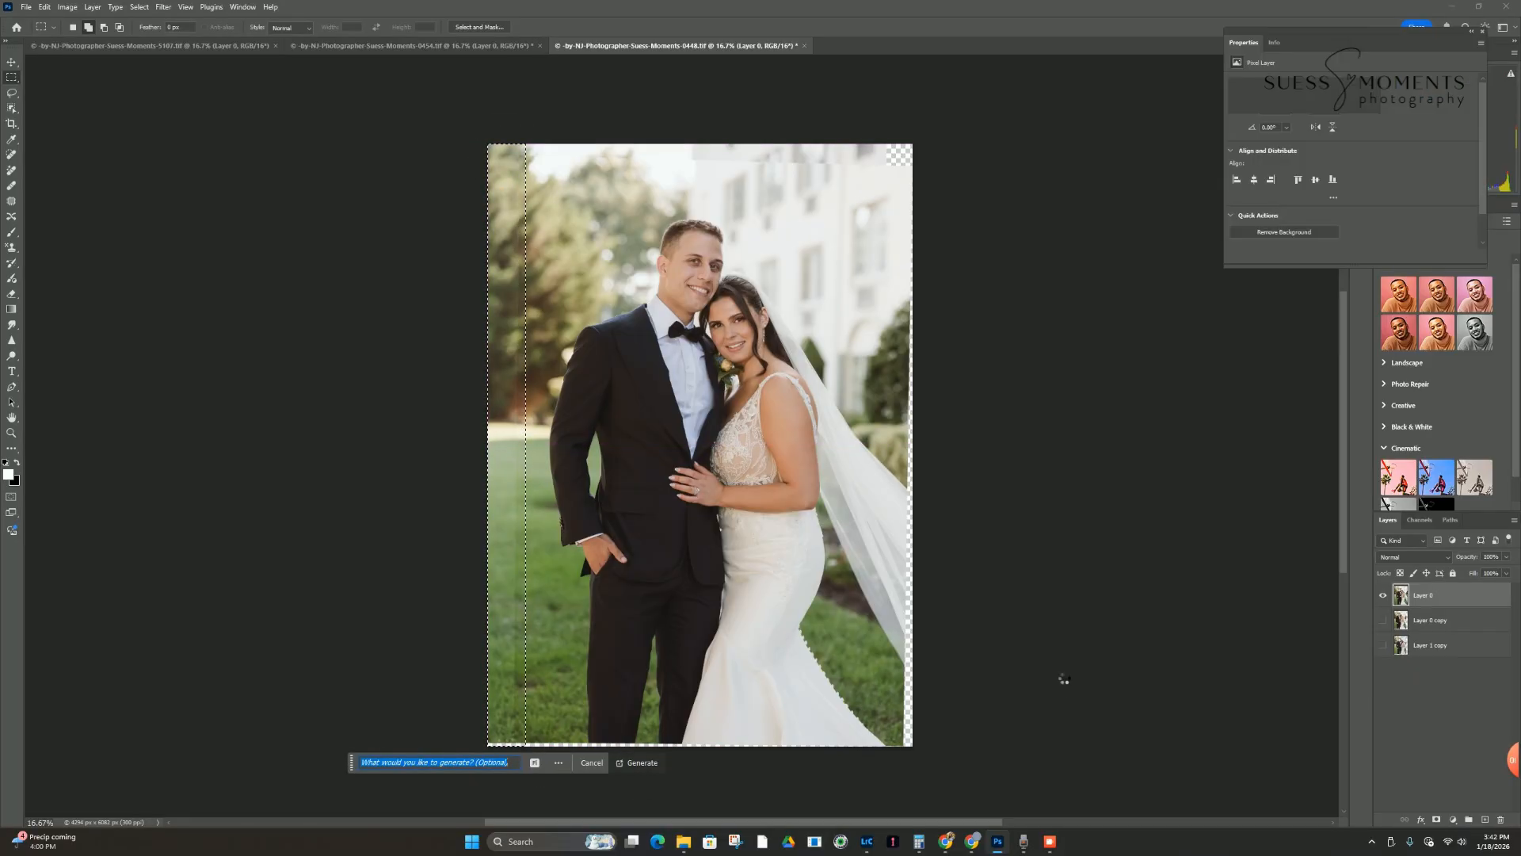
- Select a horizontal strip across the photo's upper edge and run Generative Fill on it without a prompt
click(921, 186)
drag(922, 185, 407, 133)
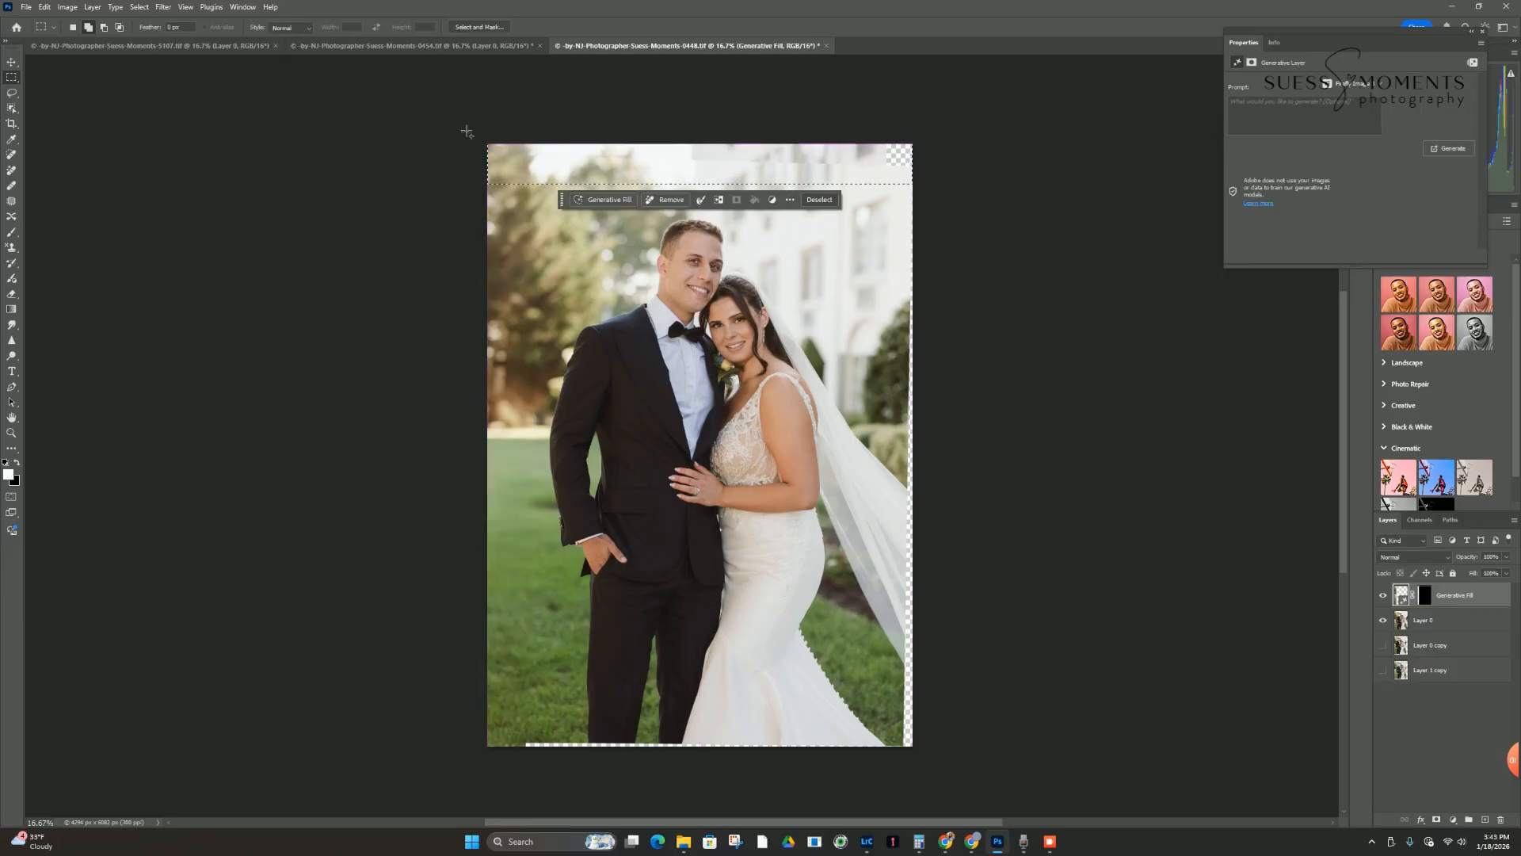
click(610, 200)
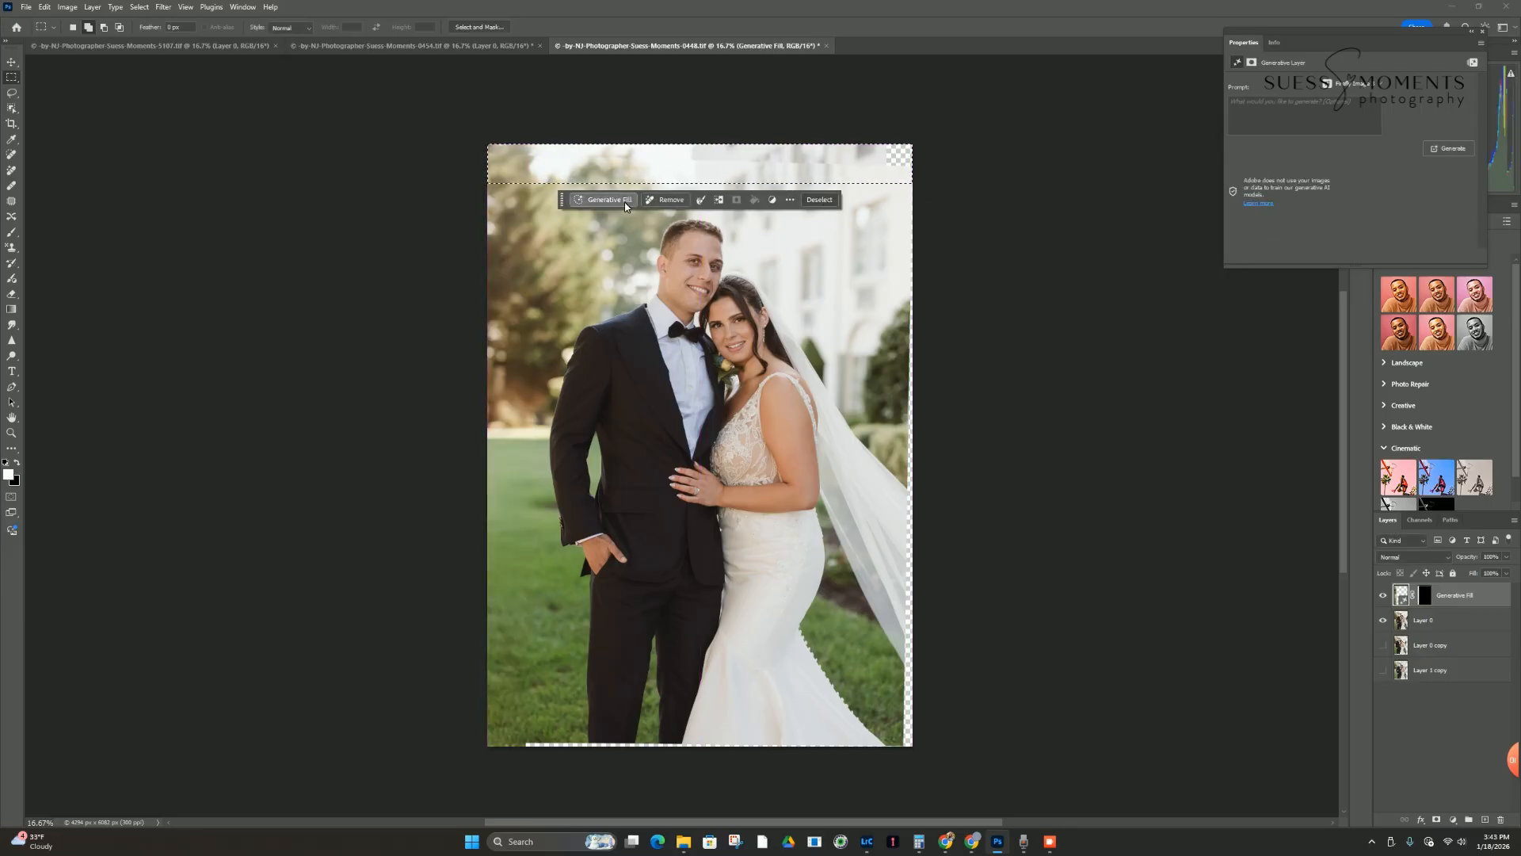
click(810, 200)
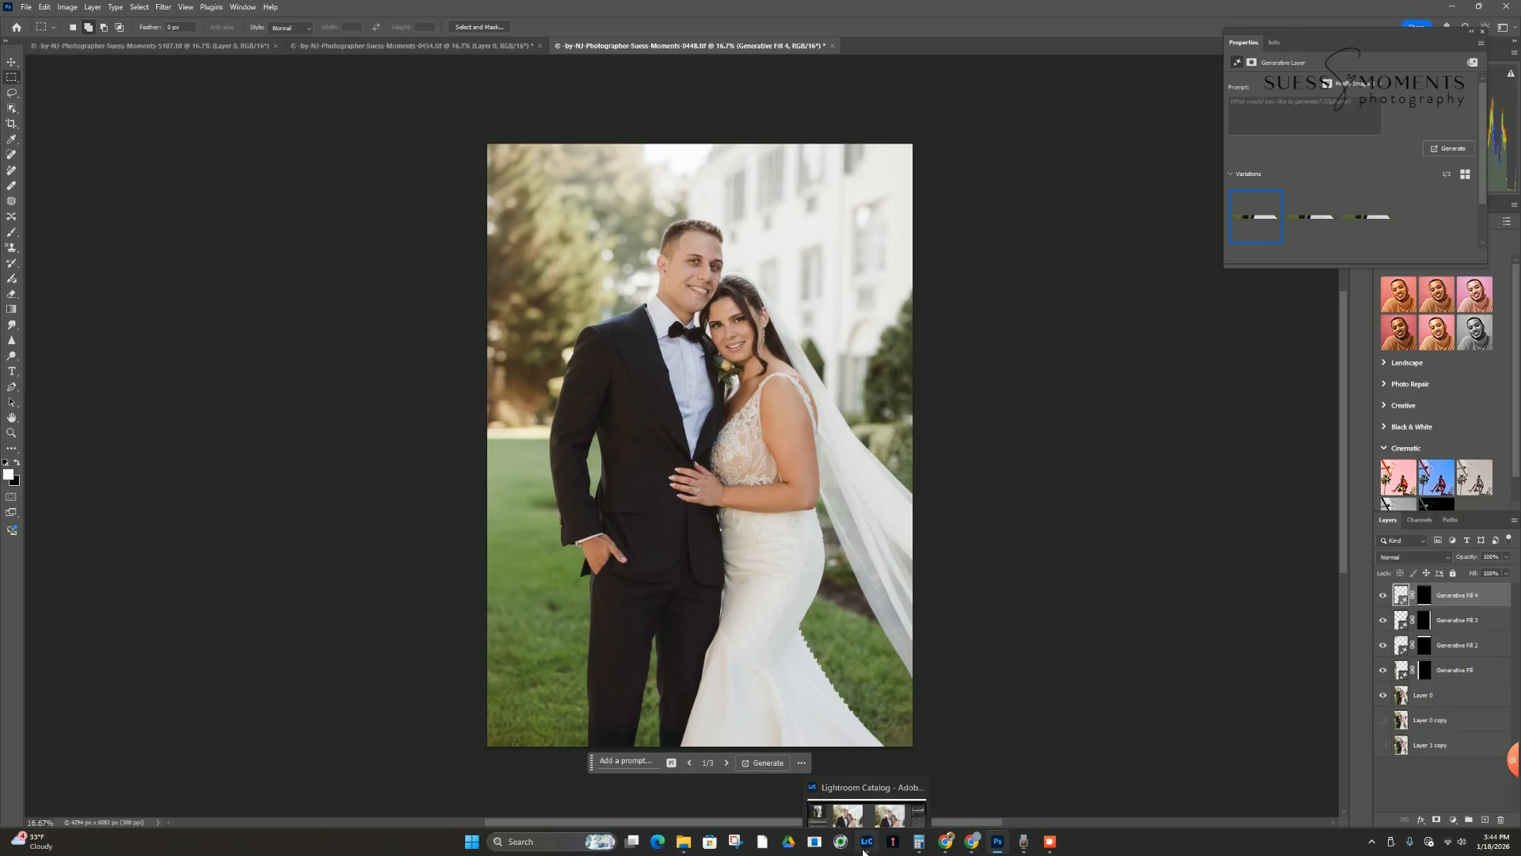
- Save the layered photo as a TIFF with ZIP image compression, interleaved pixel order and RLE layer compression
click(19, 9)
click(58, 141)
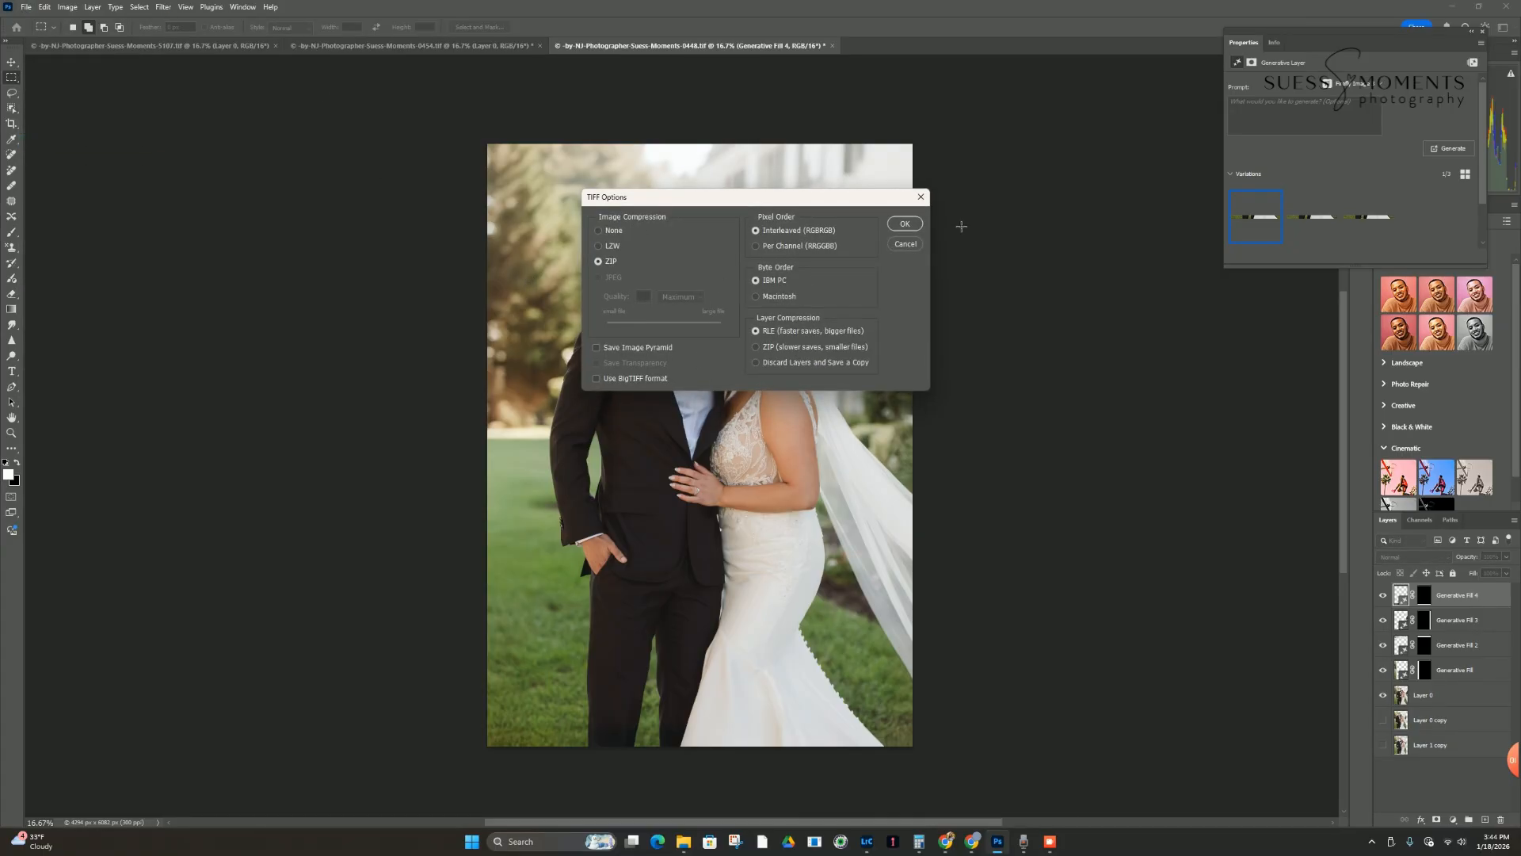
key(Return)
- Switch to Lightroom Classic and compare the edited face-swap TIFF with the original wedding photos, viewing each one enlarged
click(867, 846)
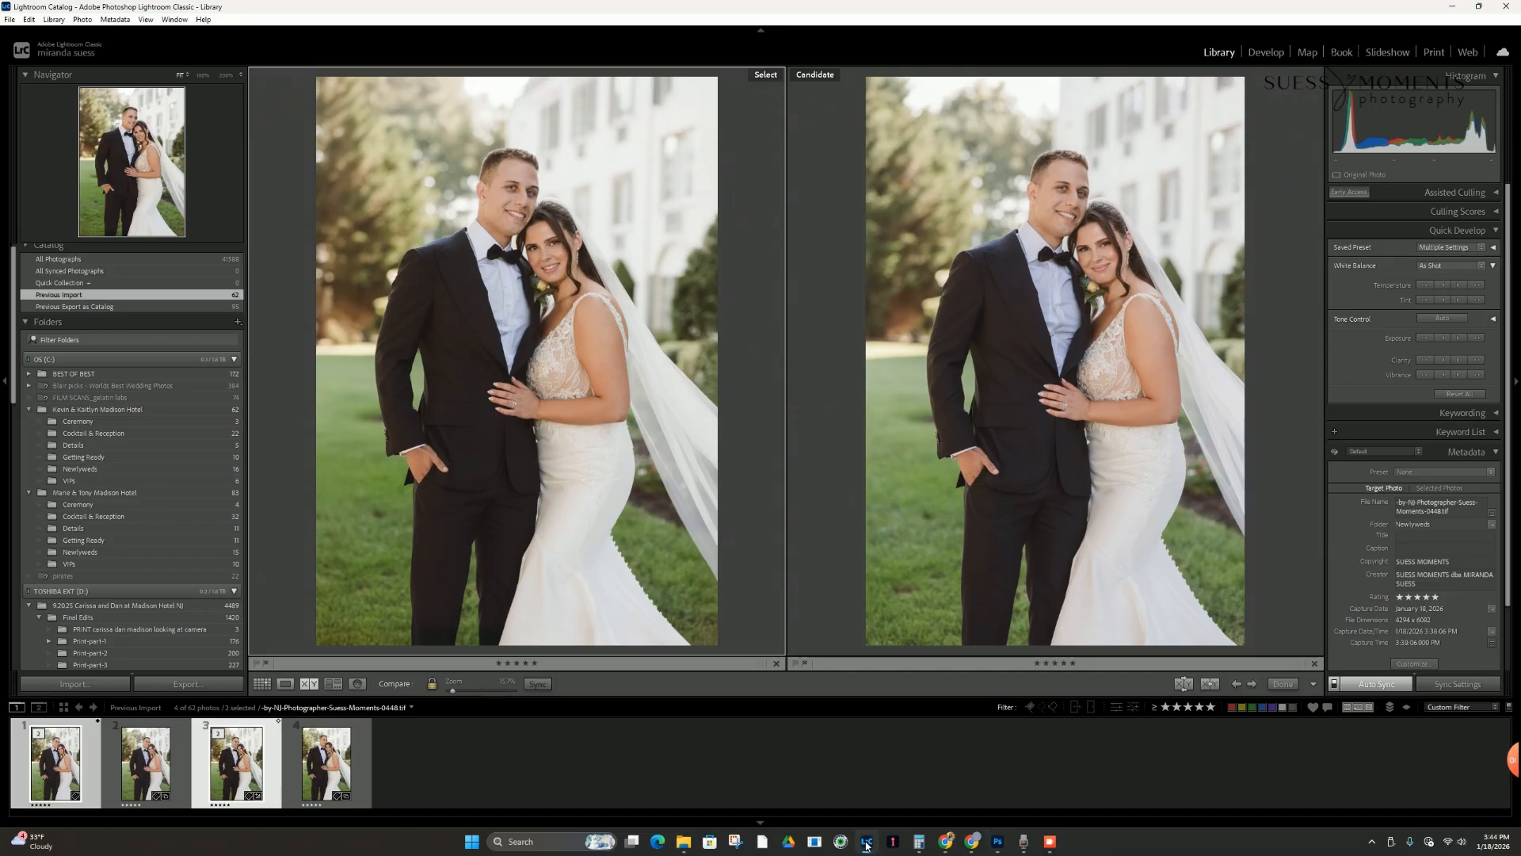
click(276, 788)
double_click(306, 783)
click(156, 778)
click(233, 780)
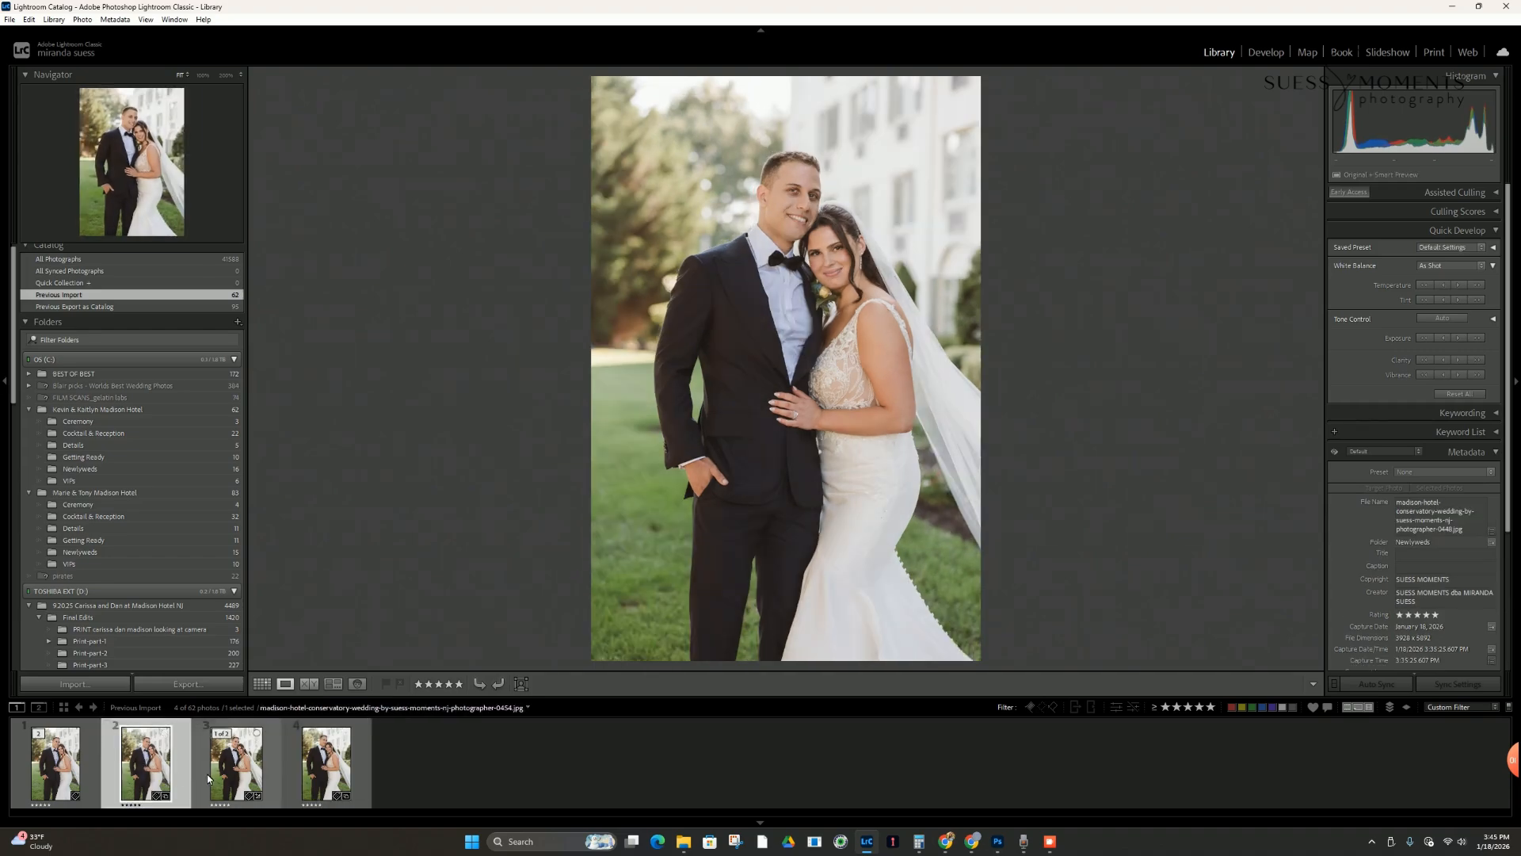
click(310, 782)
click(214, 782)
click(175, 780)
click(212, 782)
click(290, 782)
click(273, 770)
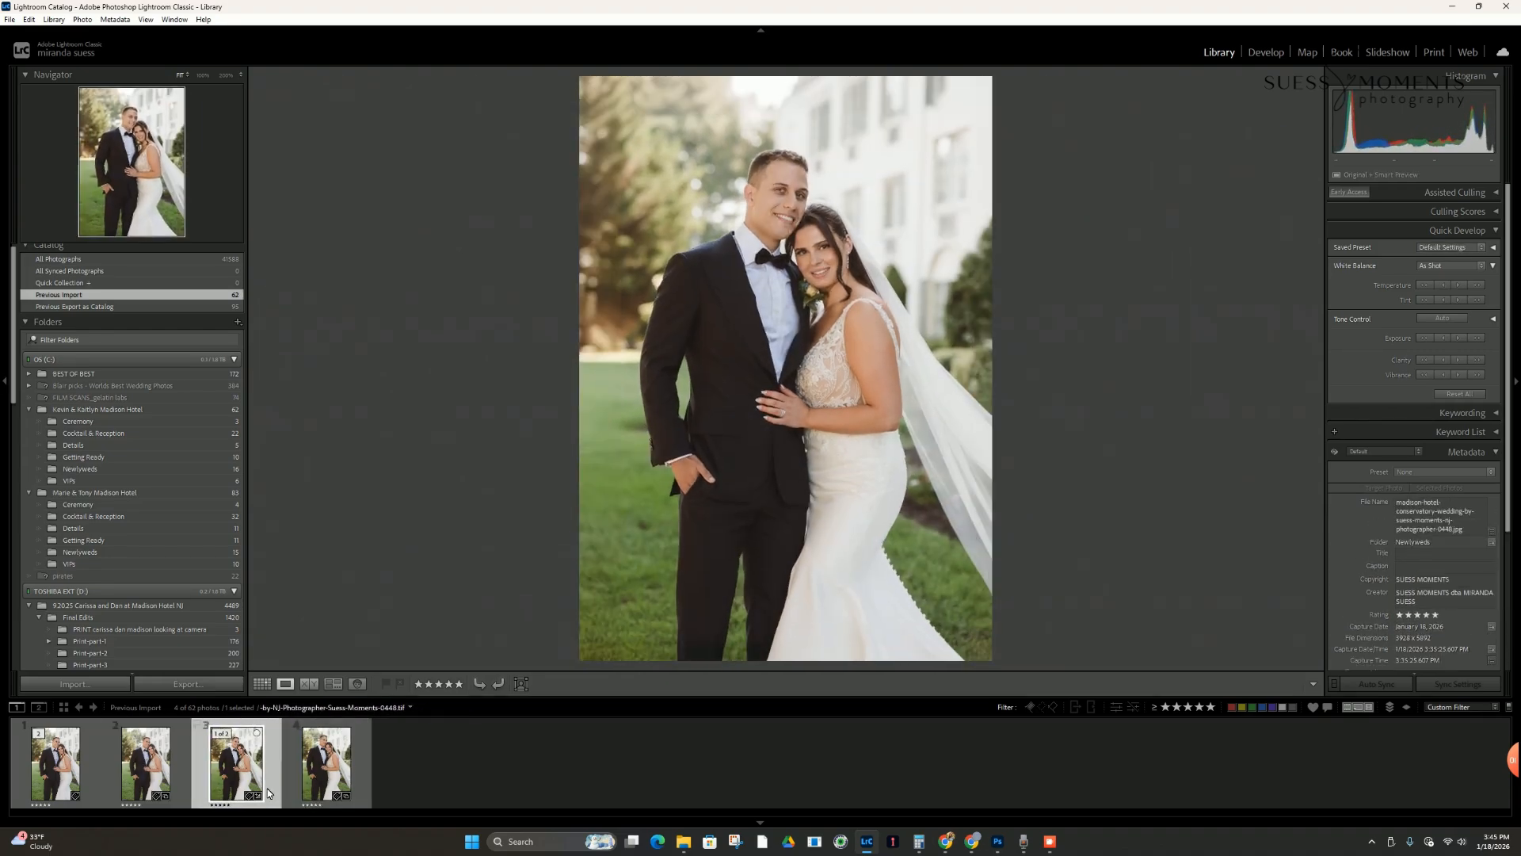